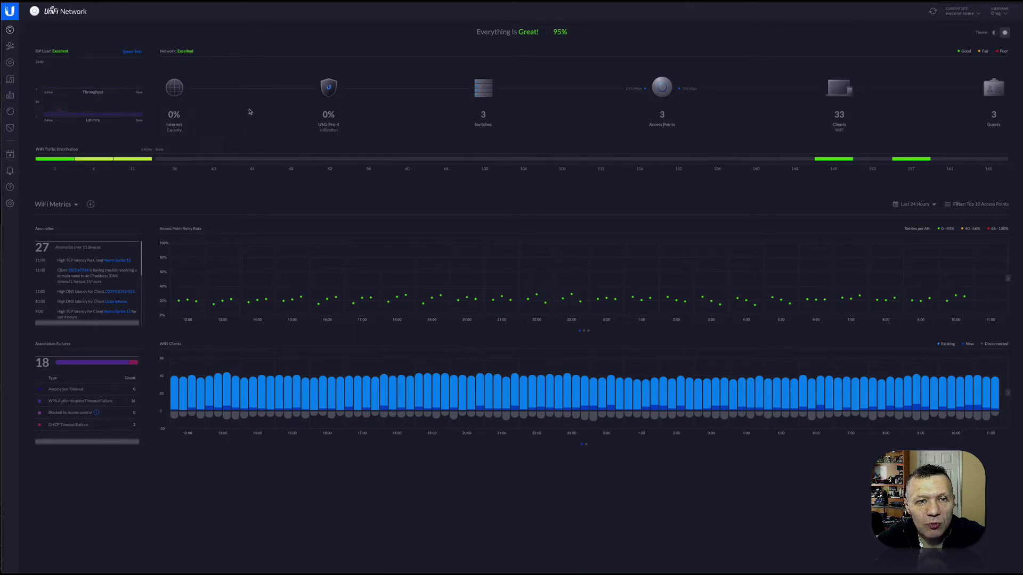
Step: Show 2G Clients, 5G Clients, TX, RX, TX 2G and TX 5G columns in the Devices table
mouse_move(673, 93)
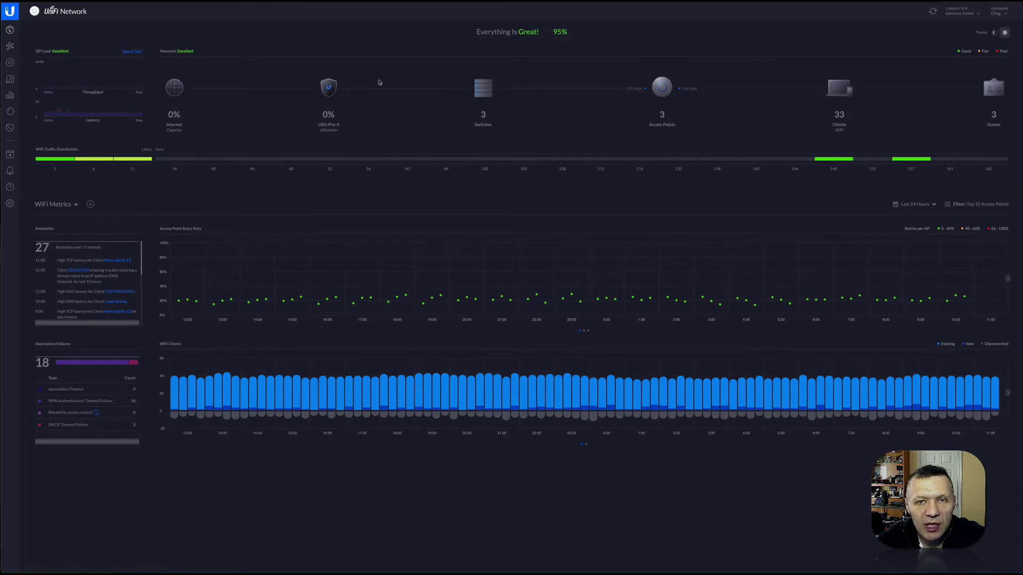
mouse_move(557, 36)
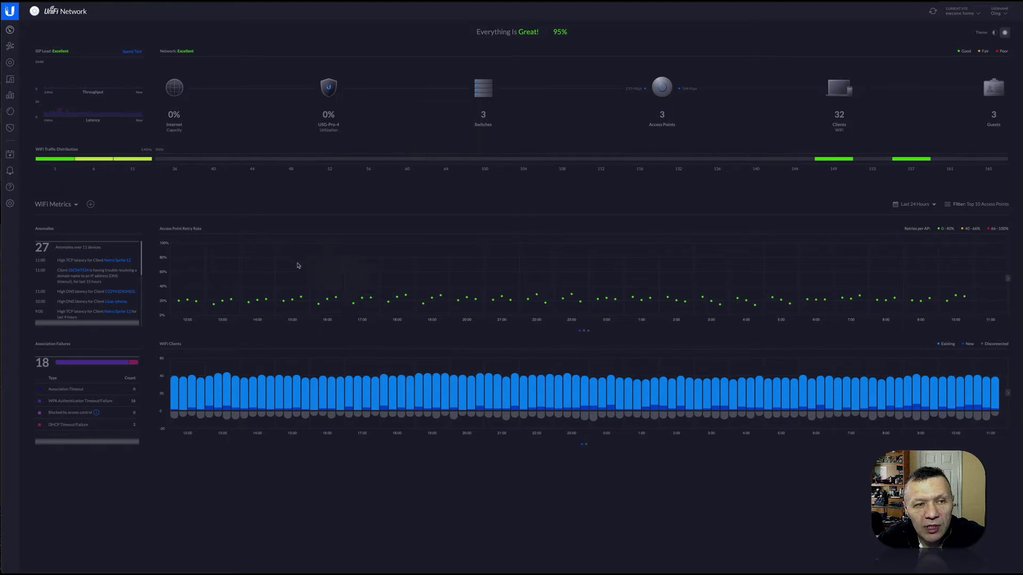
click(11, 65)
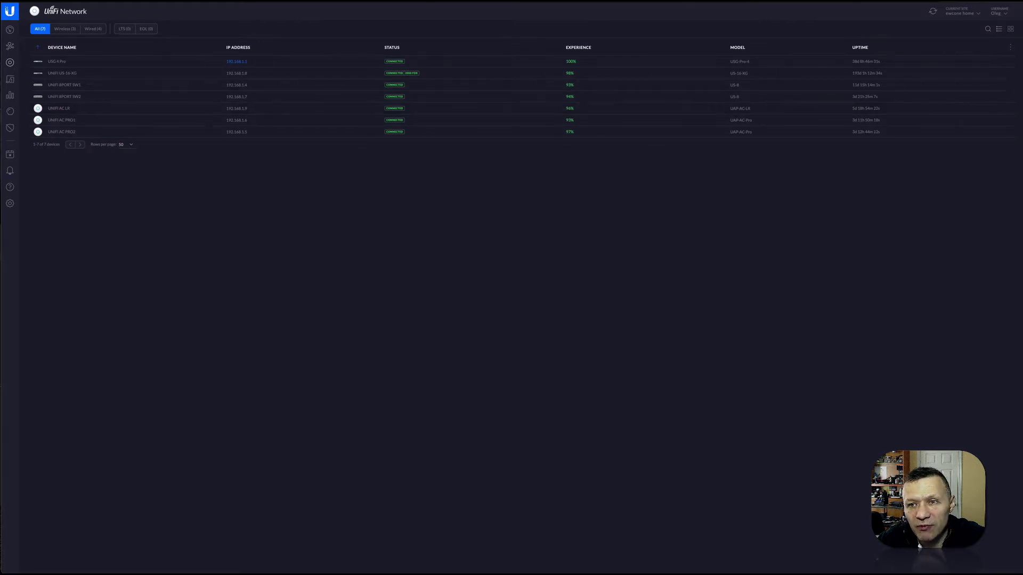
click(1009, 47)
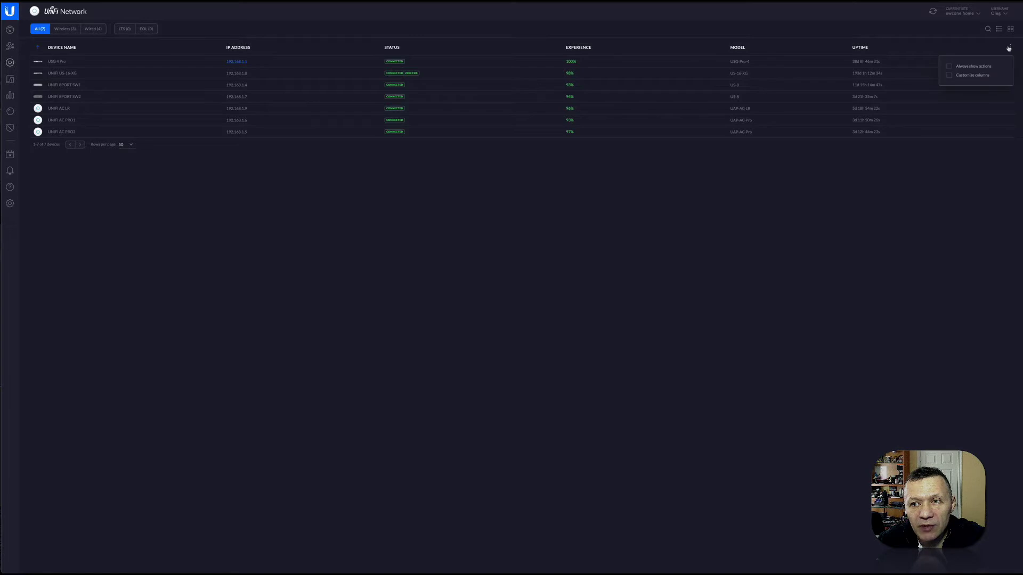
click(962, 78)
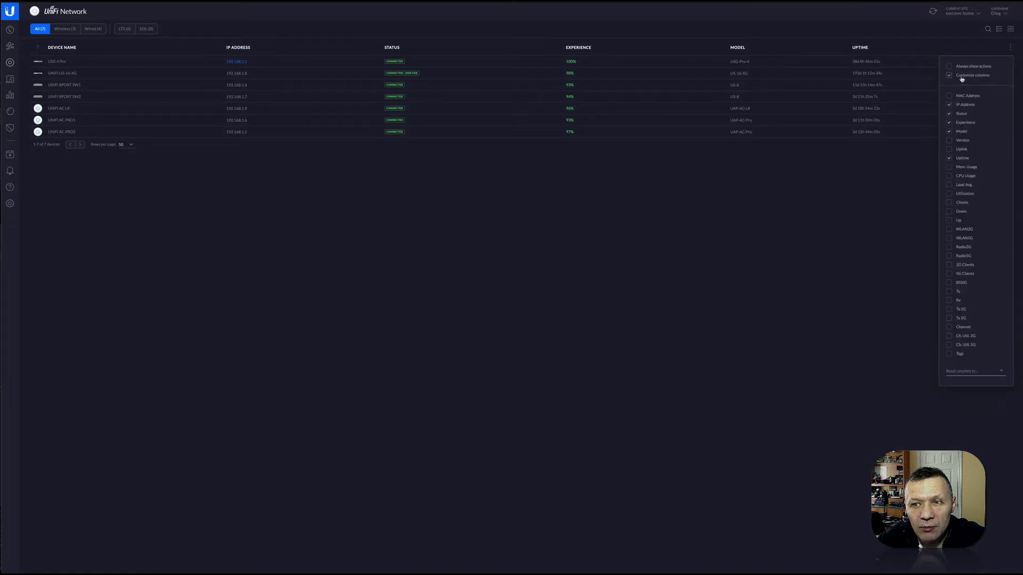
click(949, 266)
click(949, 275)
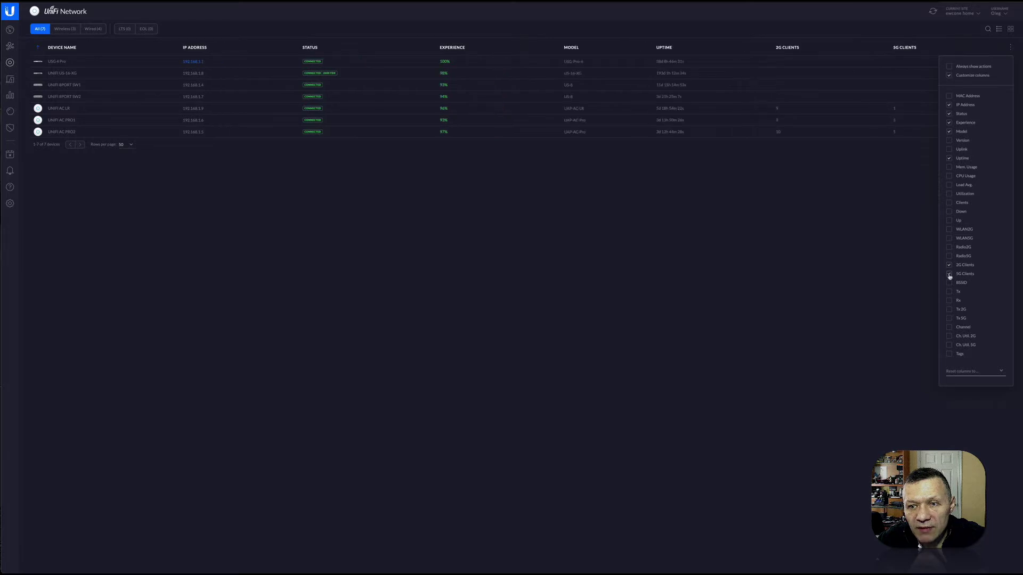
click(948, 301)
click(949, 292)
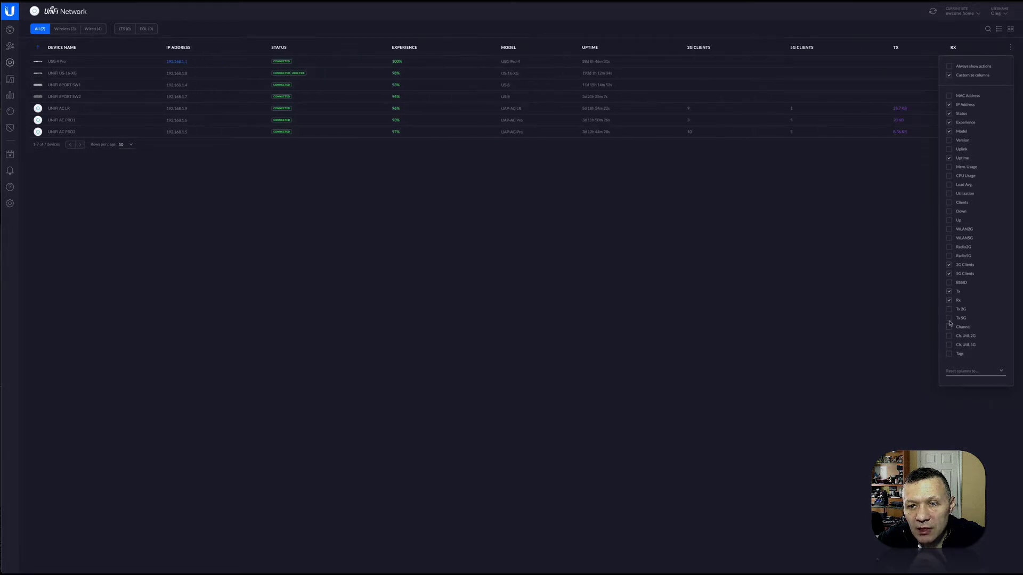
click(948, 309)
click(949, 318)
Step: Add Channel, Ch. Util. 2G/5G, CPU Usage, Load Avg. and Mem. Usage columns to the Devices table
click(949, 327)
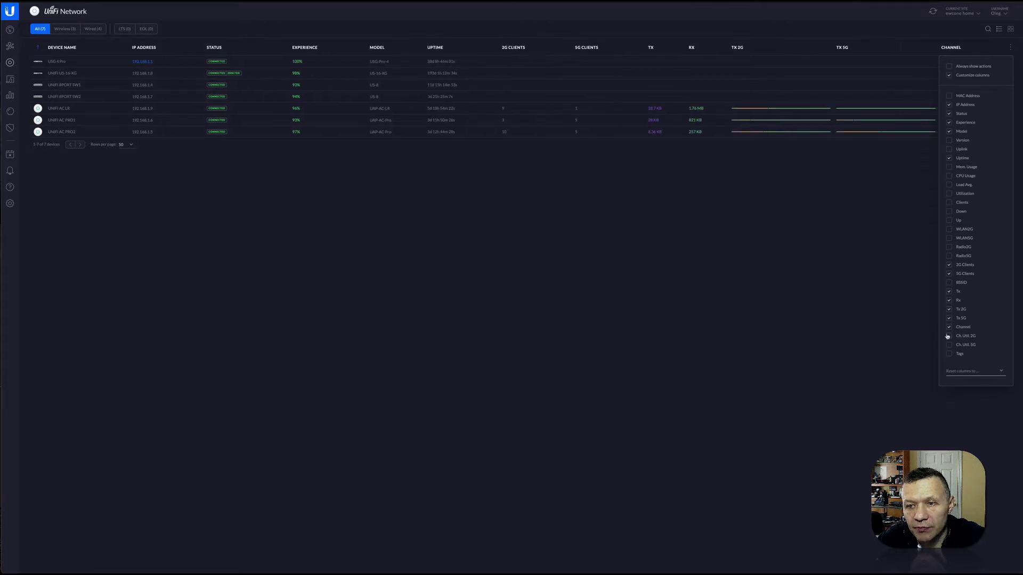
click(949, 336)
click(949, 345)
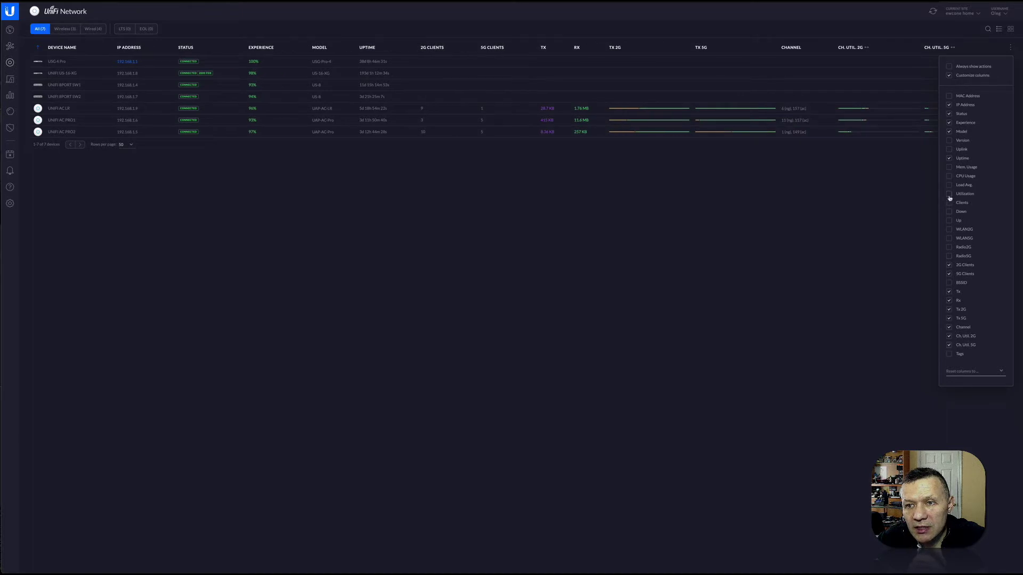
click(950, 177)
click(950, 186)
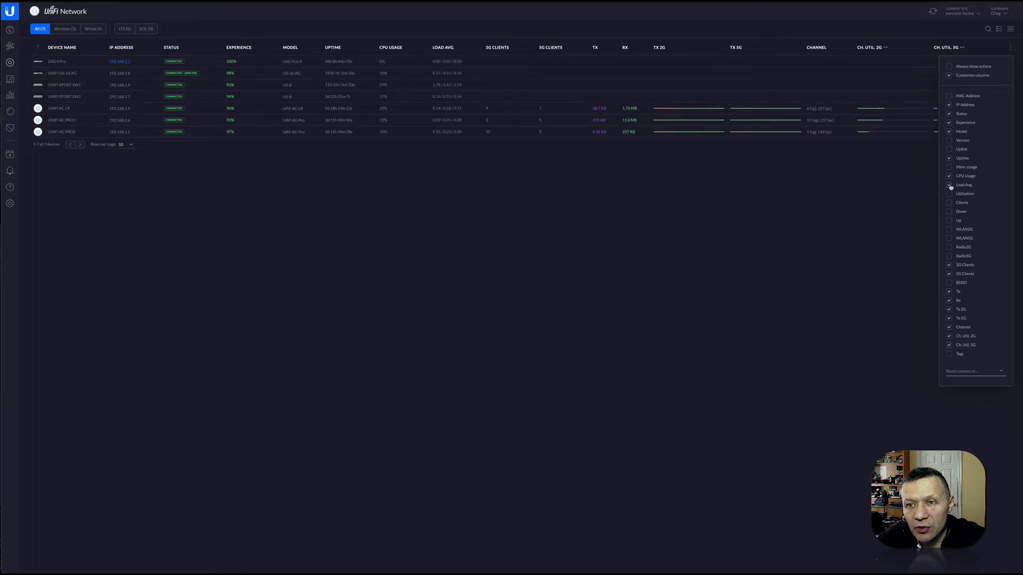
click(949, 169)
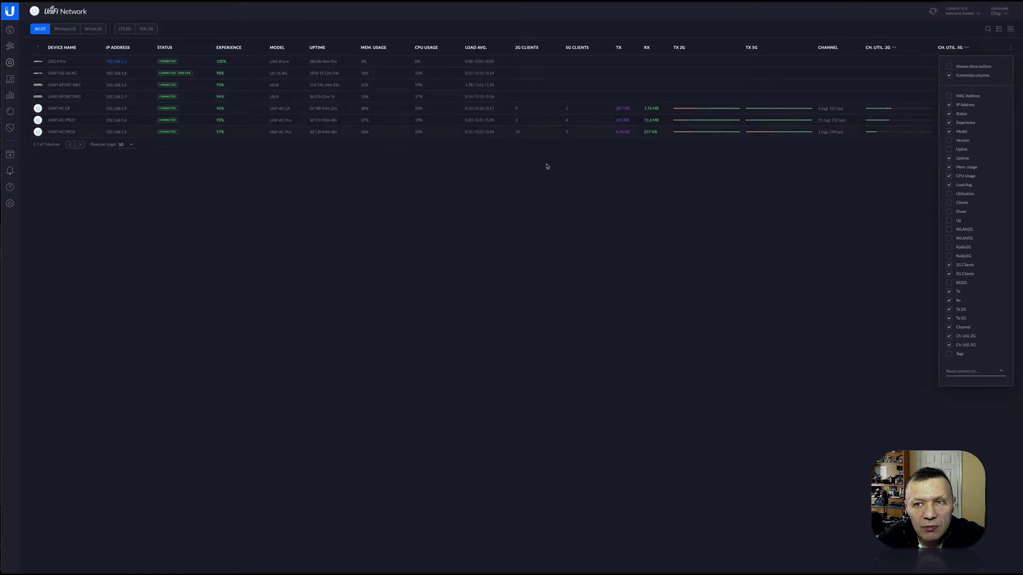
click(841, 205)
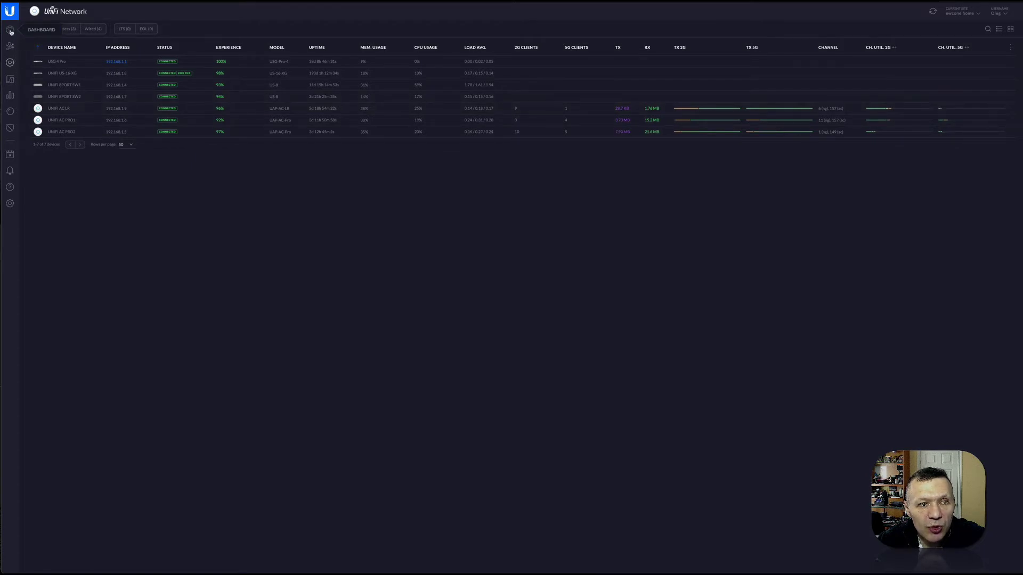
Step: Return to the Dashboard and switch it from WiFi Metrics to the Custom Dashboard view
click(10, 31)
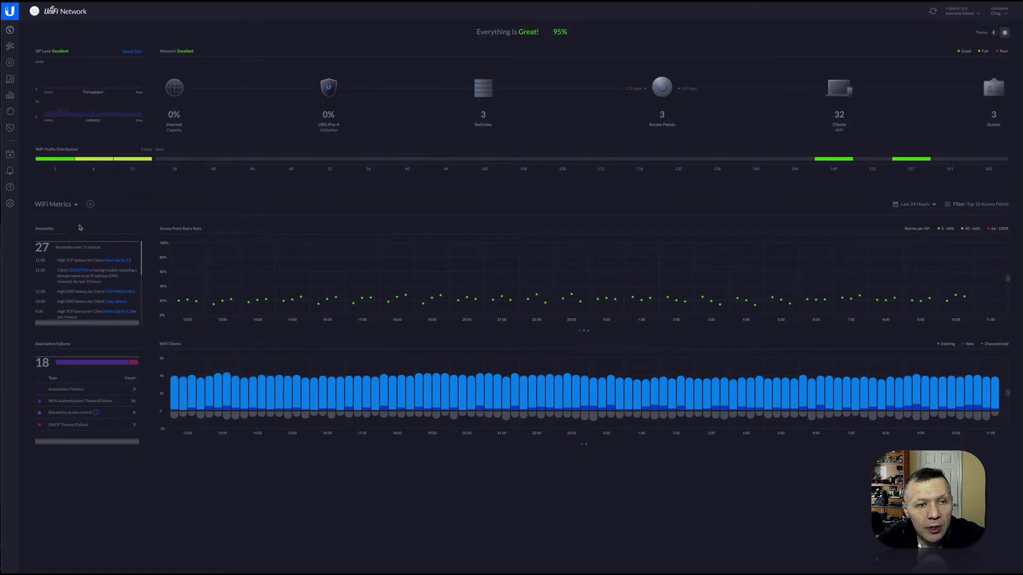
click(89, 206)
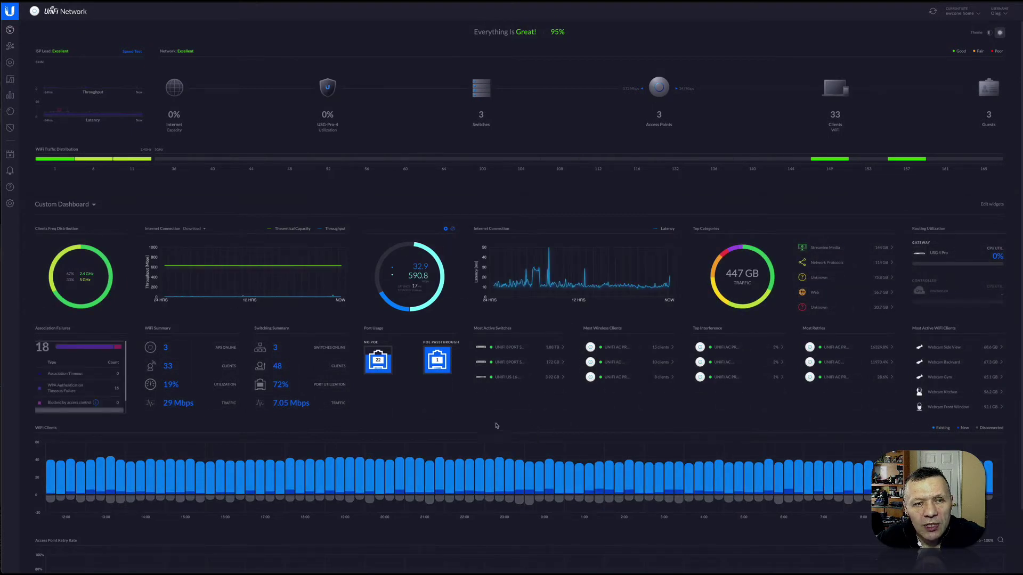
mouse_move(93, 306)
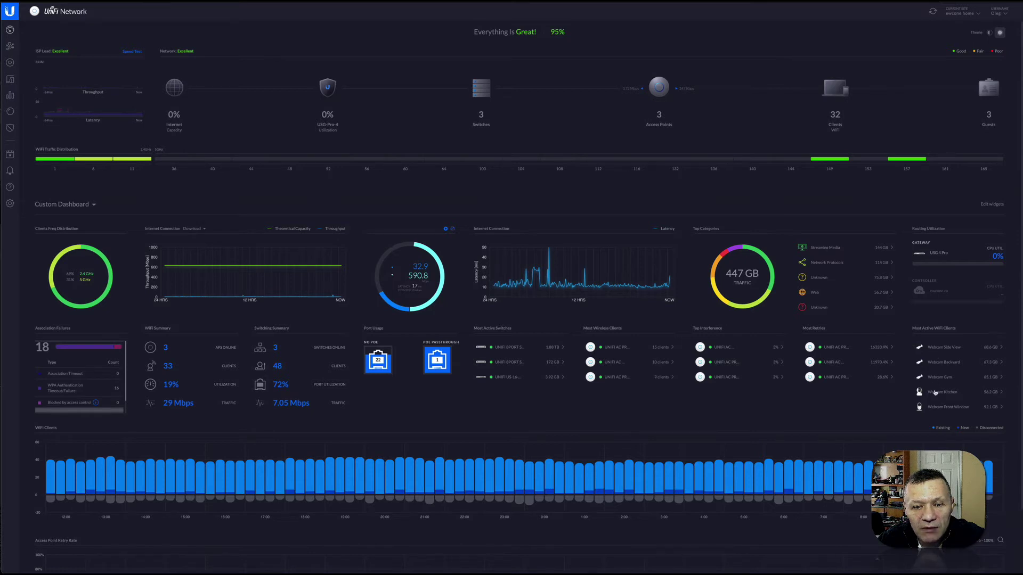
scroll(650, 469, down, 2)
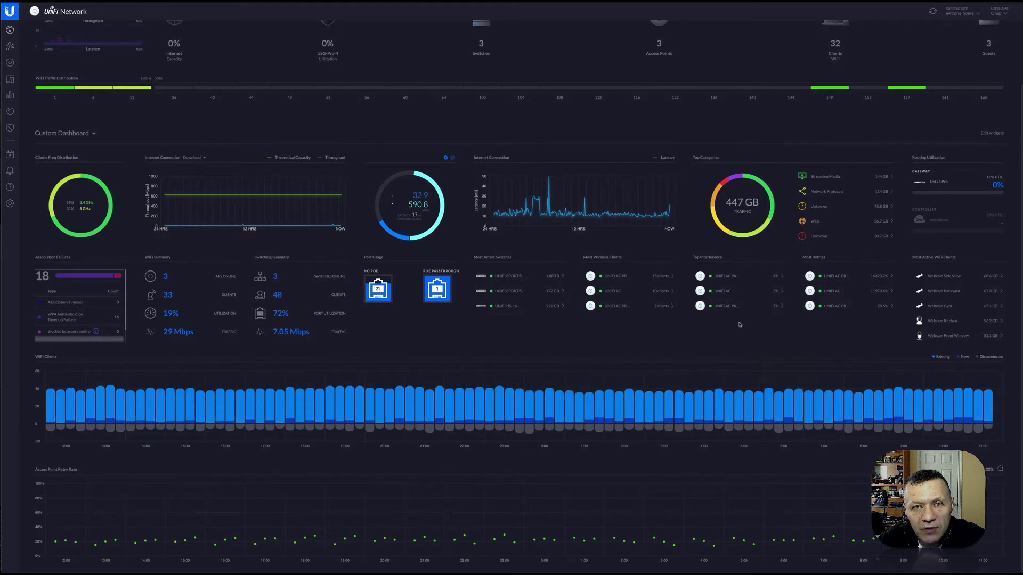
scroll(740, 325, up, 2)
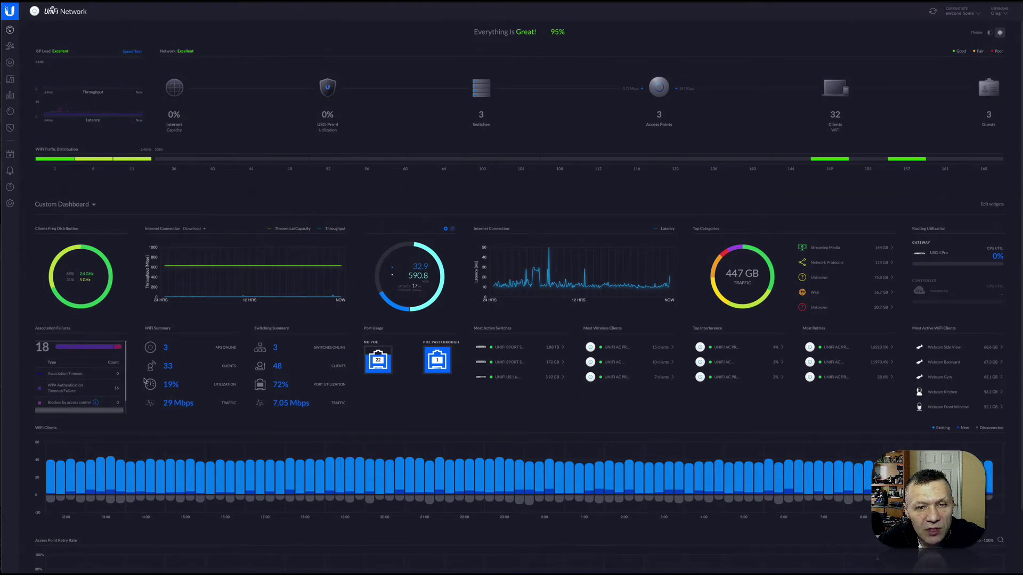
mouse_move(395, 355)
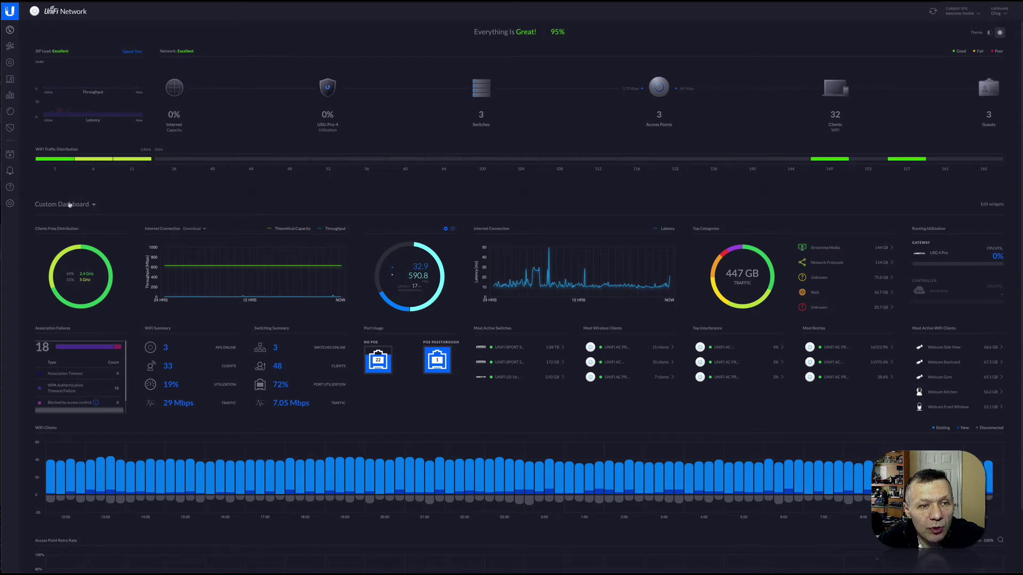
click(74, 205)
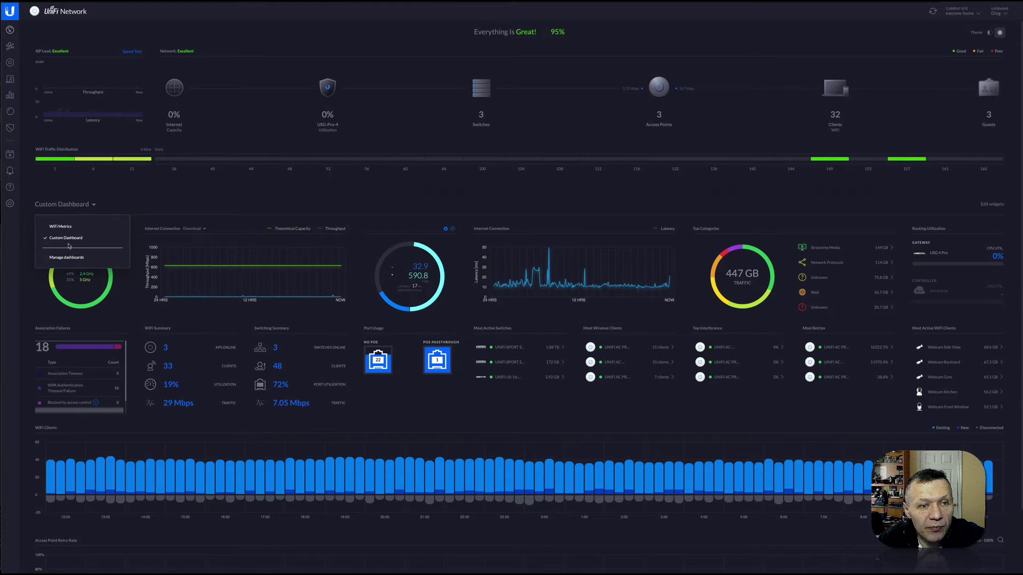
Step: Create a new custom dashboard named 'test 2' from Manage dashboards
click(69, 258)
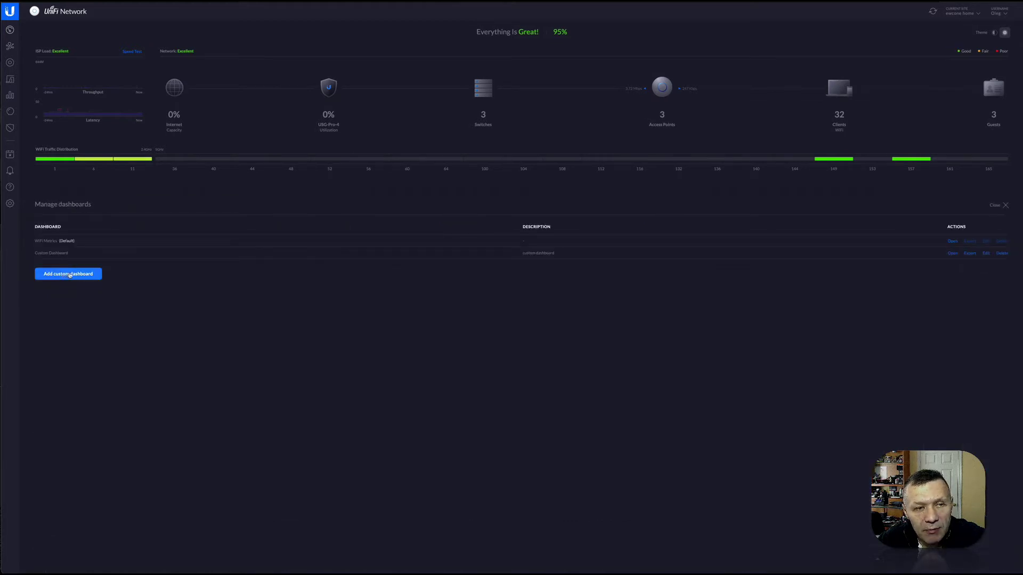
click(70, 274)
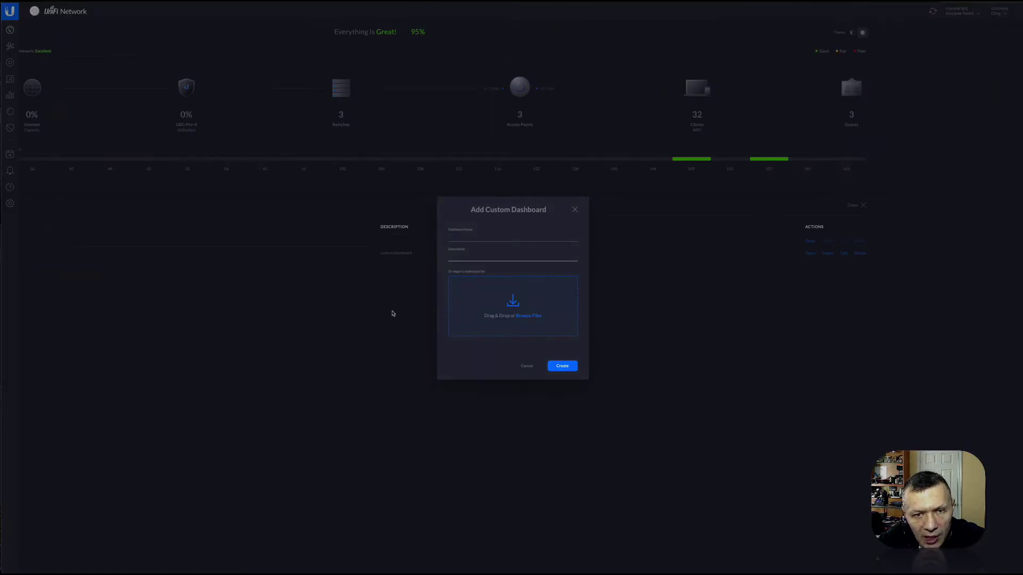
text(test 2)
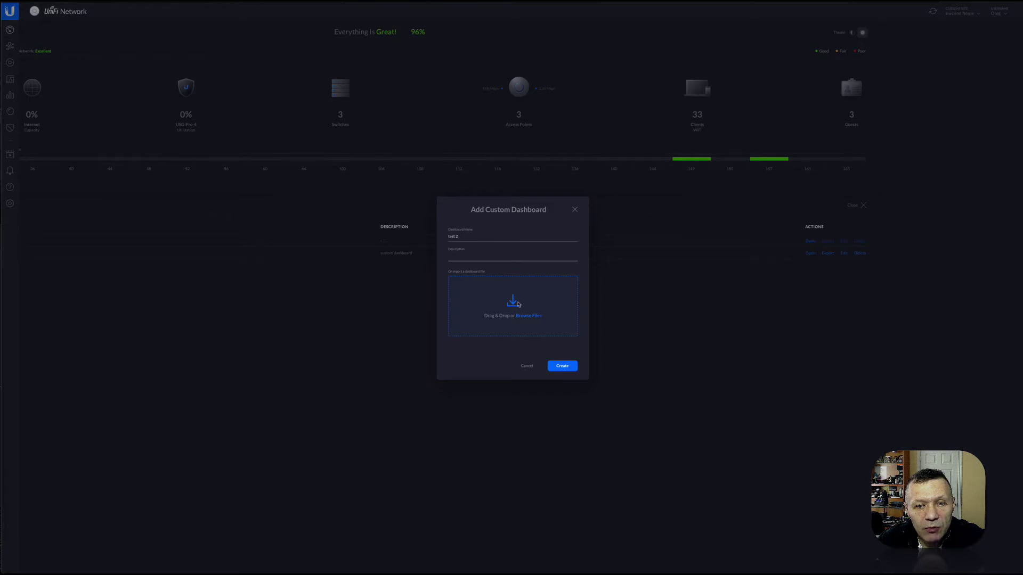
click(559, 367)
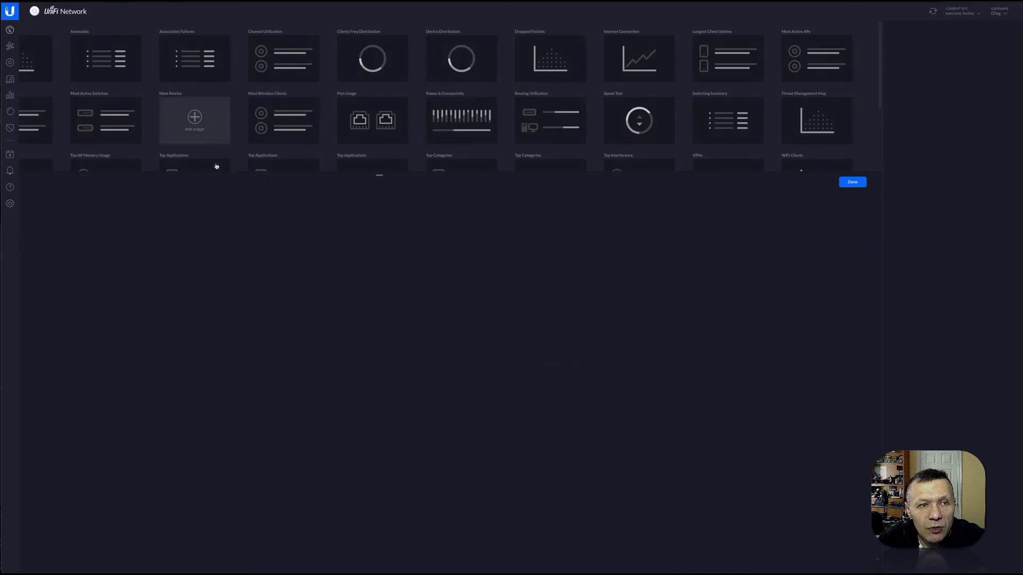
Step: Add Channel Utilization, Most Active Switches, Port Usage and Speed Test widgets to test 2
mouse_move(56, 62)
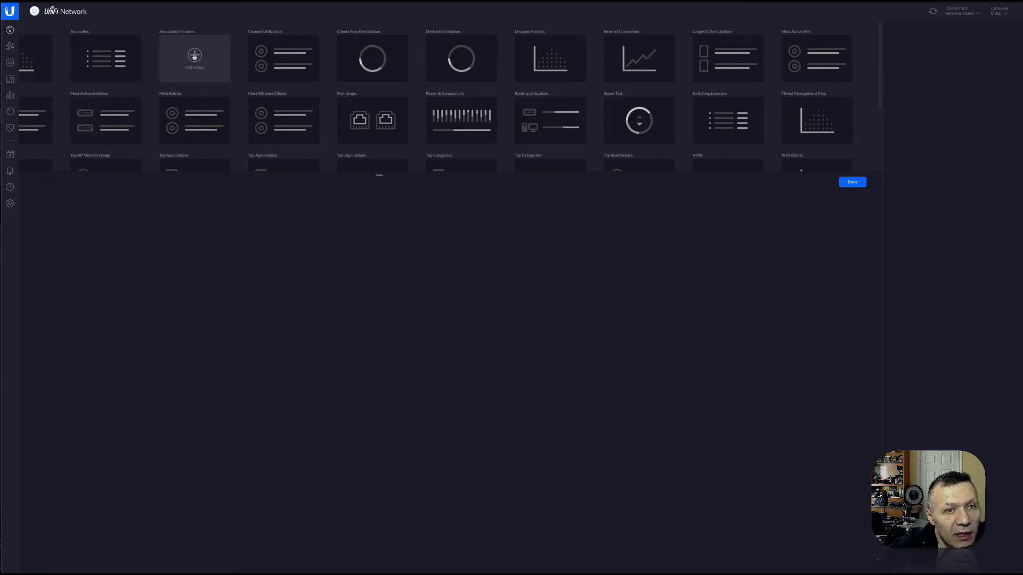
click(283, 56)
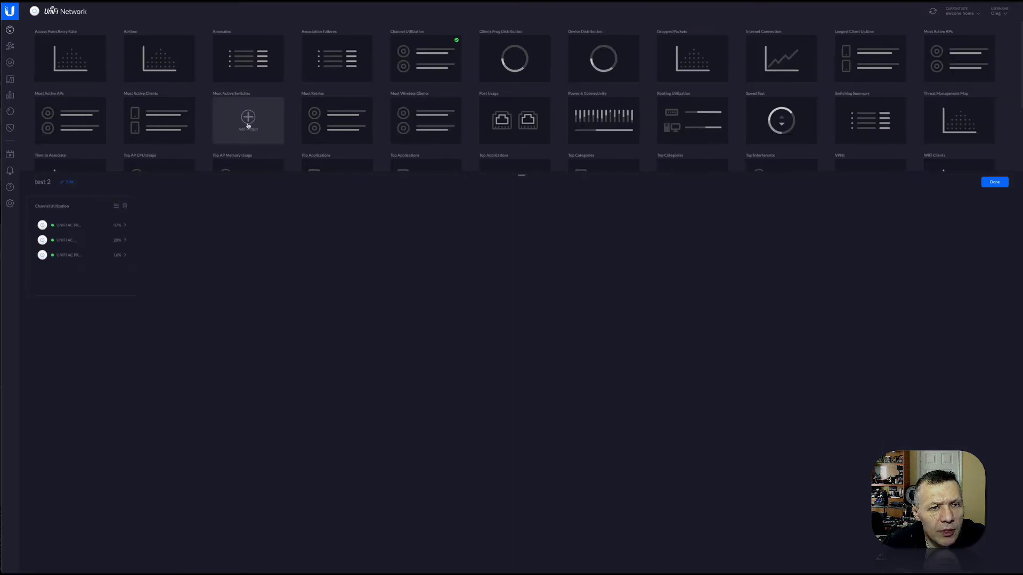
click(248, 120)
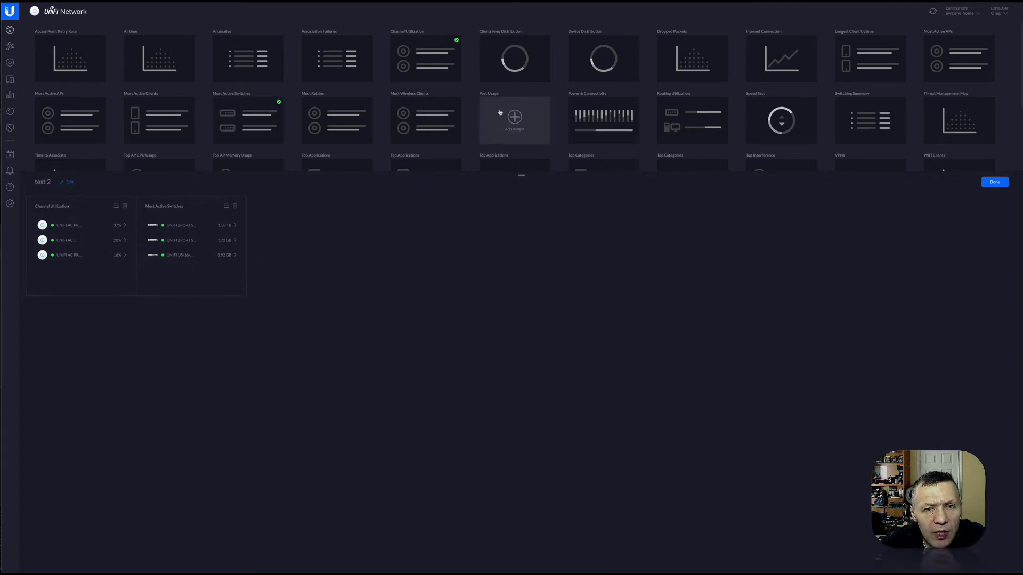
click(535, 108)
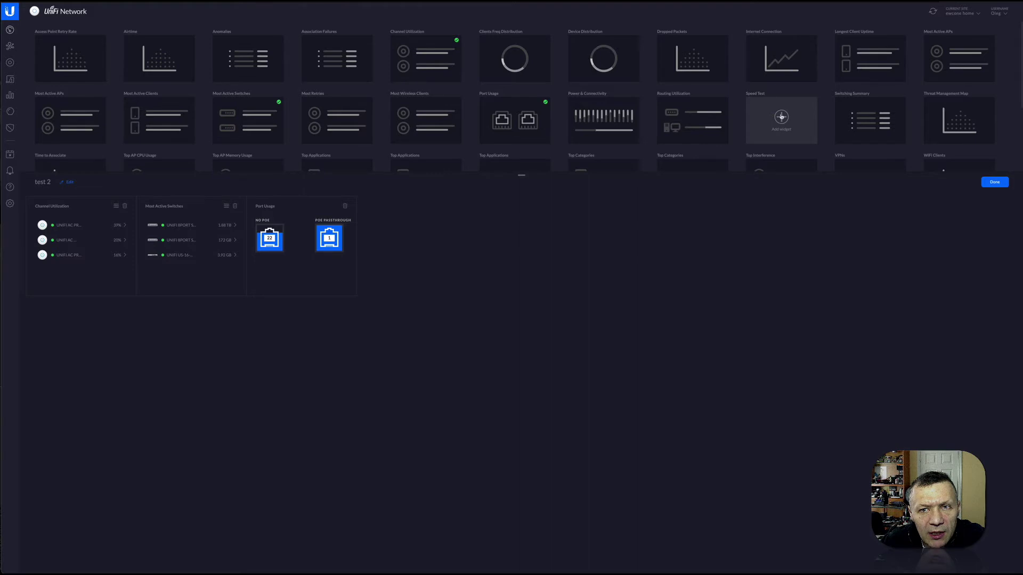
click(781, 116)
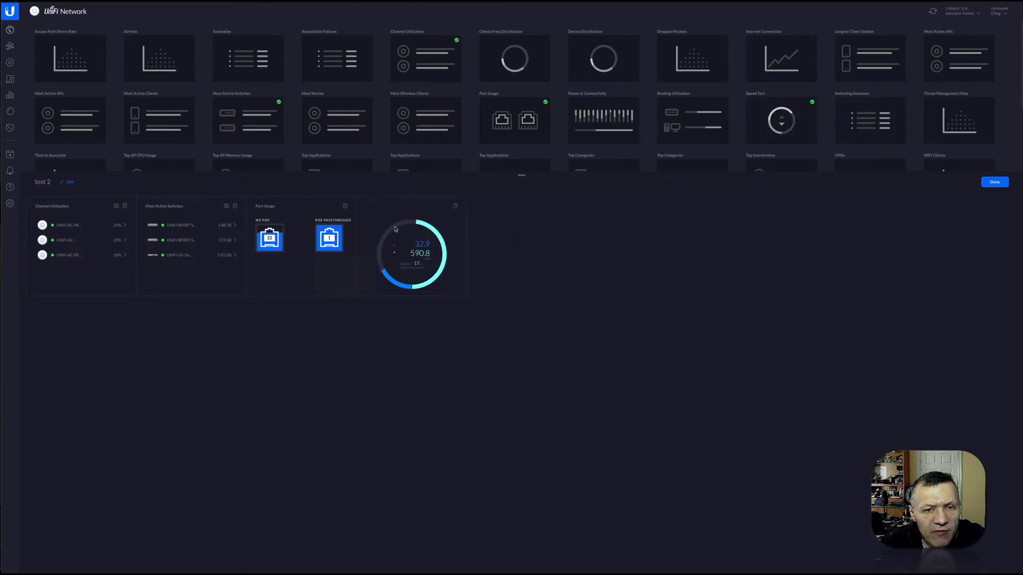
Step: Move Speed Test and Port Usage to the front, then add an Internet Connection chart
drag(398, 217, 75, 218)
drag(421, 208, 210, 207)
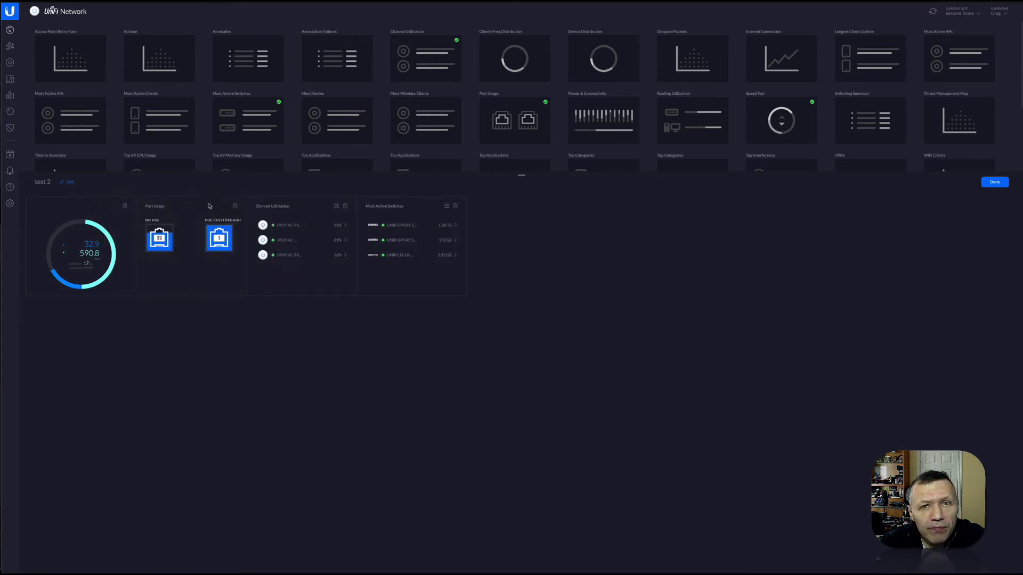
mouse_move(692, 60)
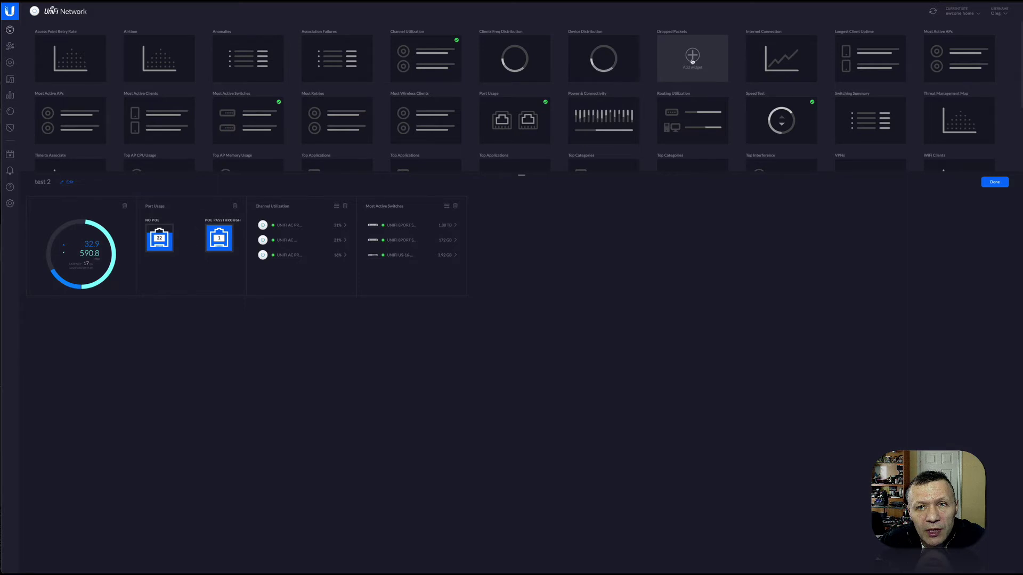
mouse_move(798, 49)
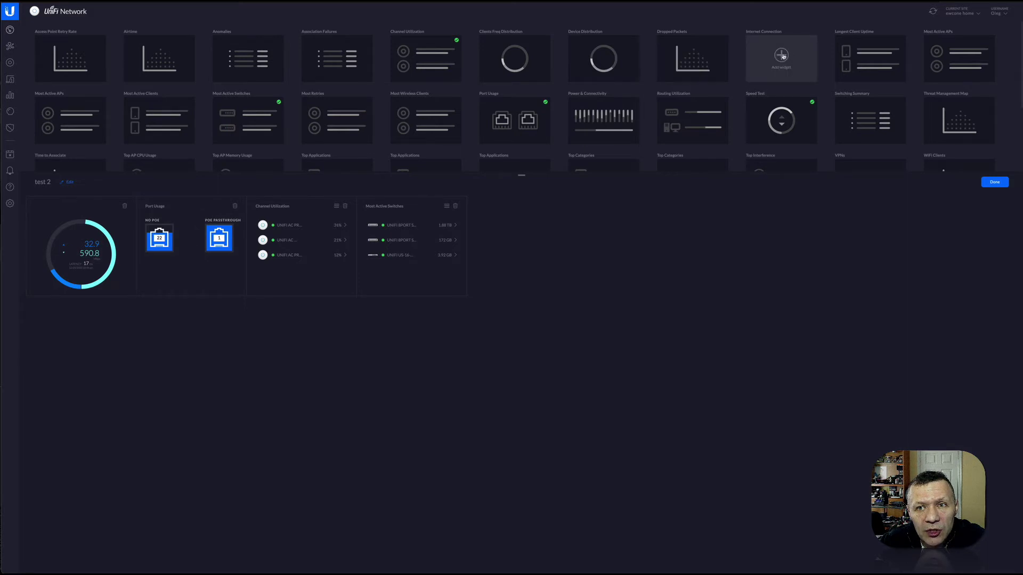
click(781, 56)
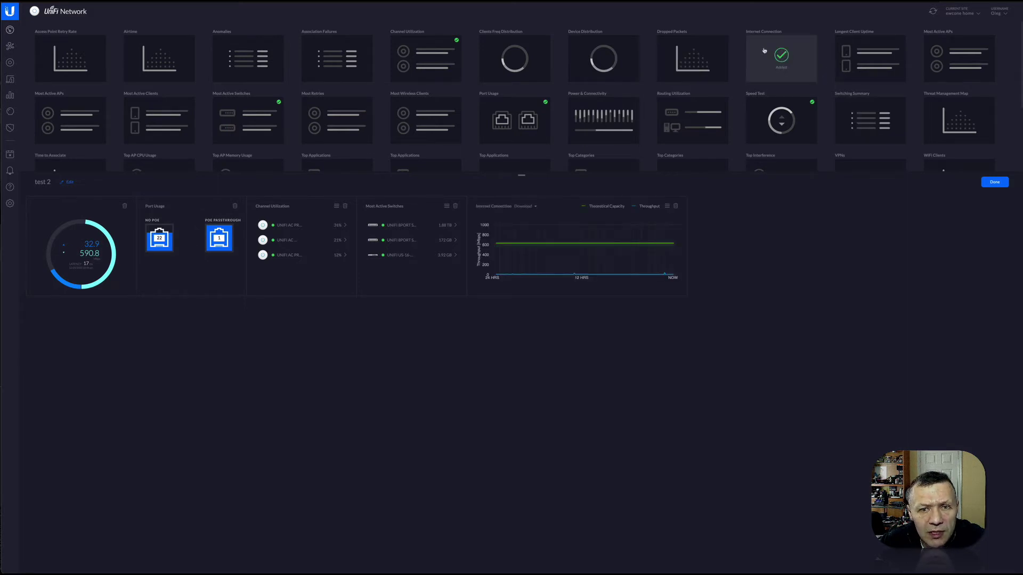
mouse_move(586, 230)
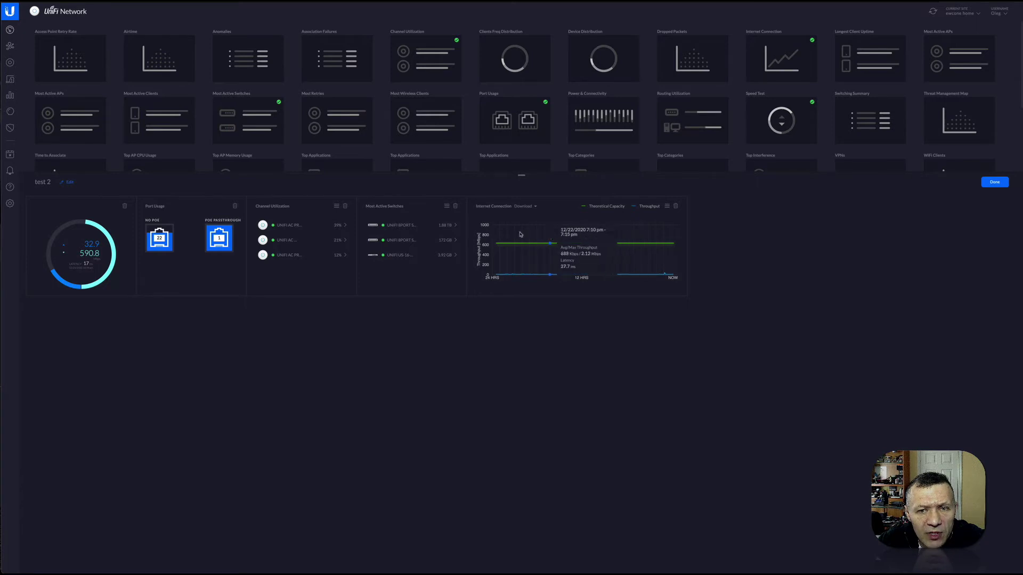
Step: Set the first Internet Connection chart to show Throughput
click(667, 206)
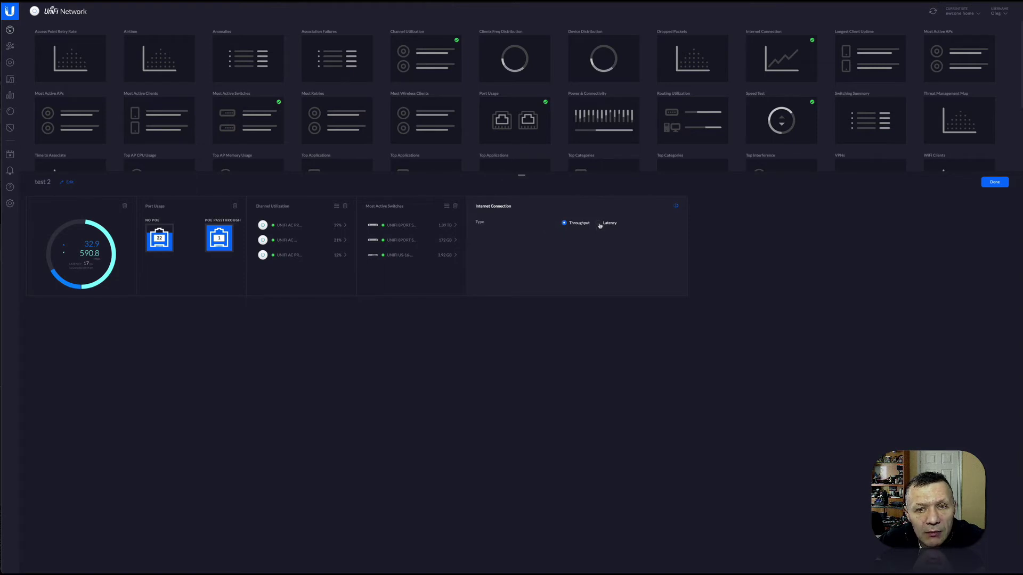
click(565, 223)
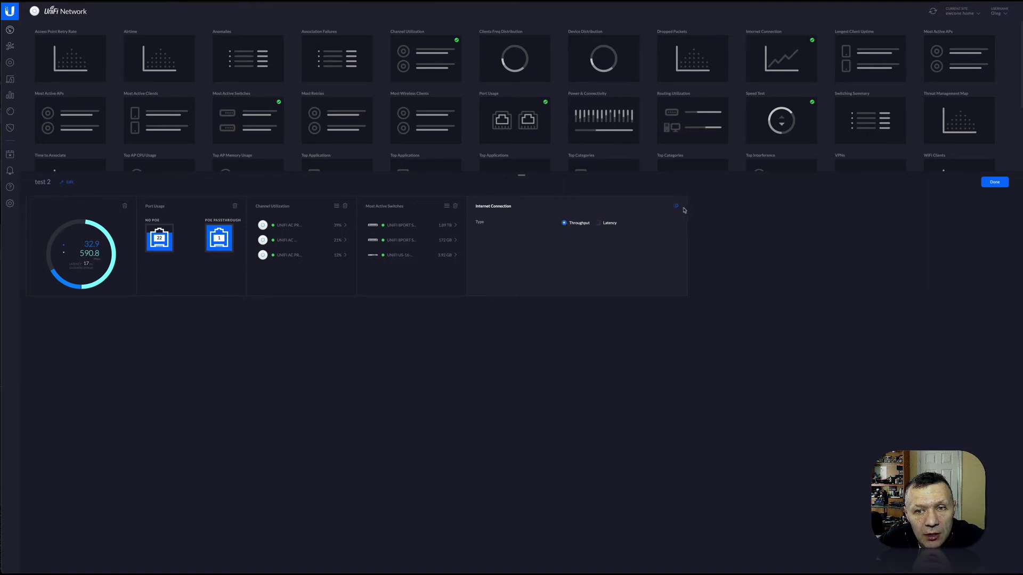
click(675, 206)
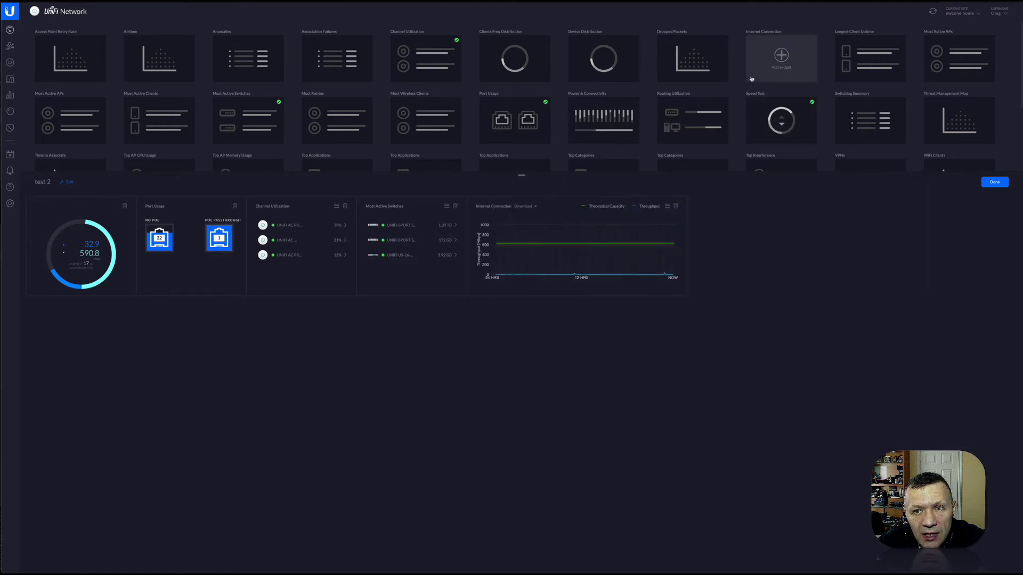
Step: Add a second Internet Connection chart and set its type to Latency
click(778, 56)
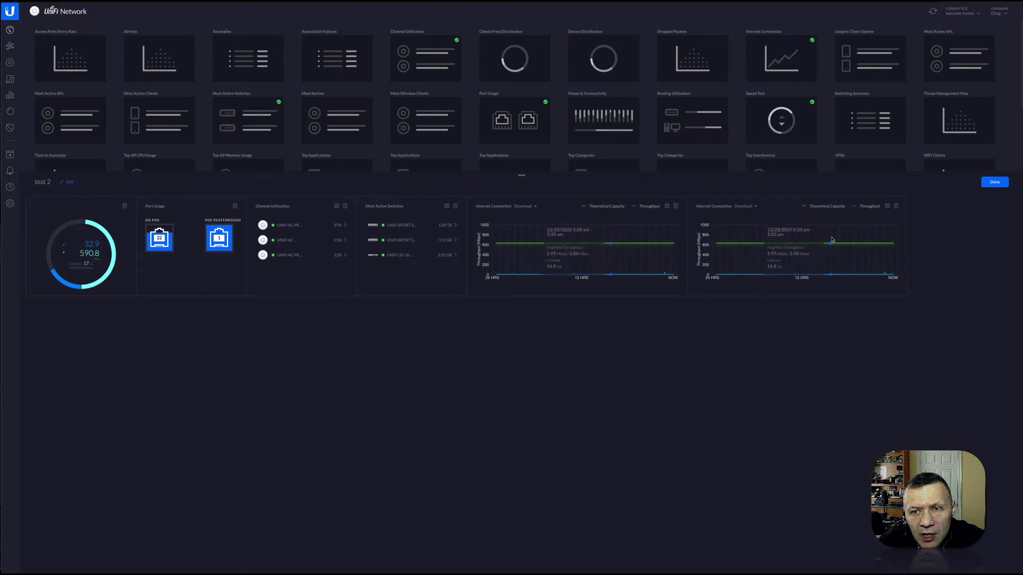
click(886, 206)
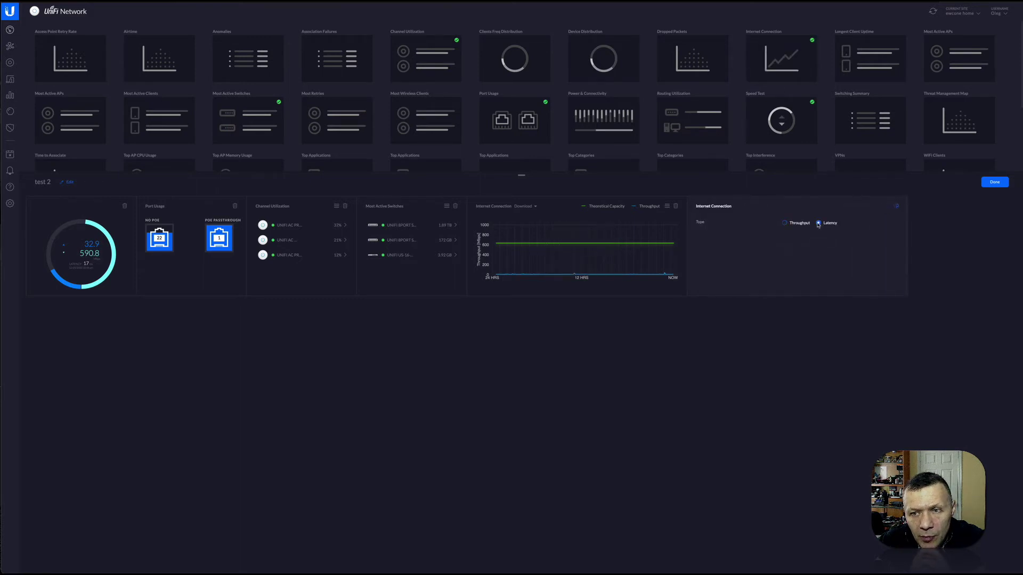
click(896, 206)
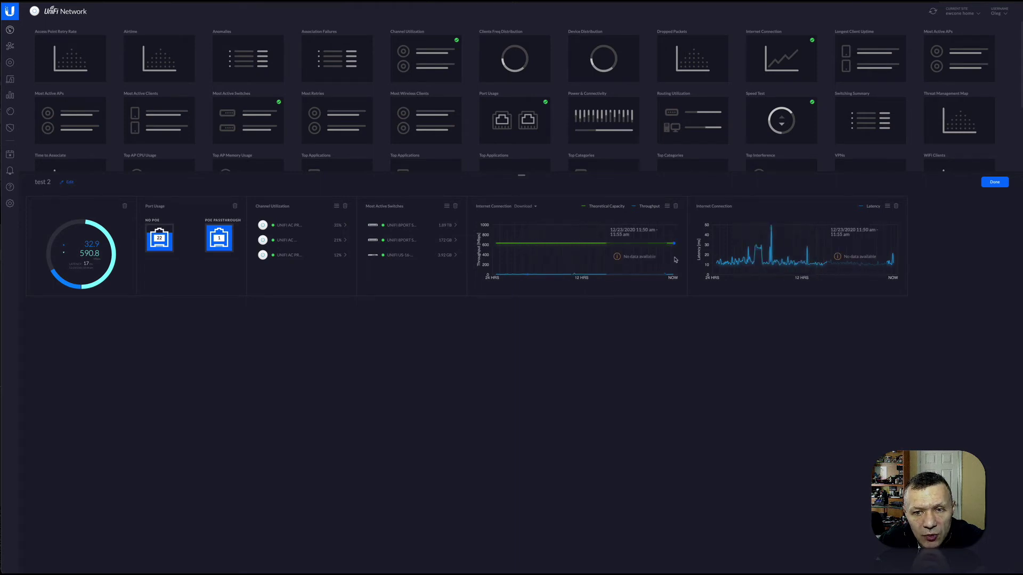
Step: Add the WiFi Traffic Distribution widget, then delete it again
scroll(158, 137, down, 3)
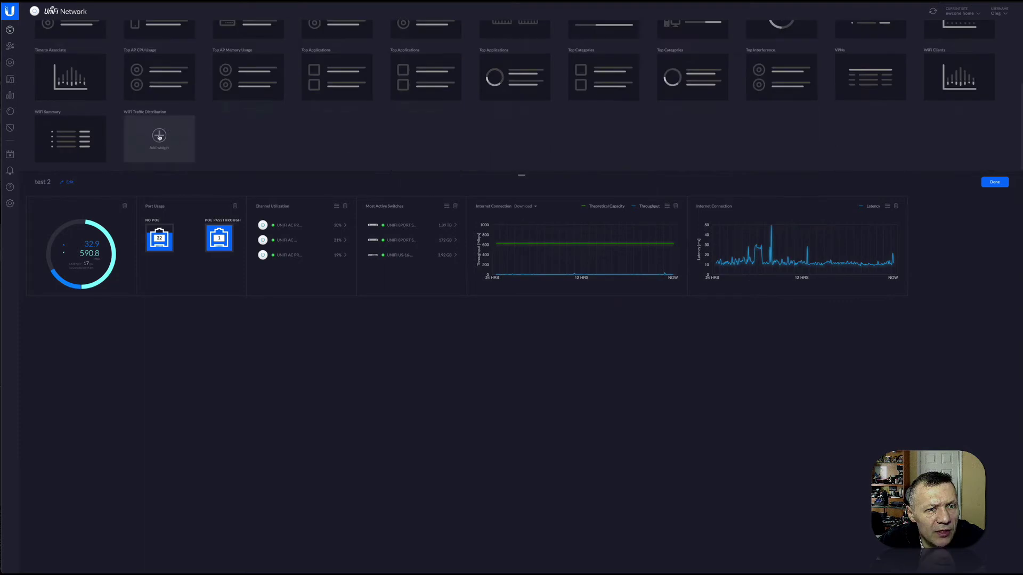
click(159, 136)
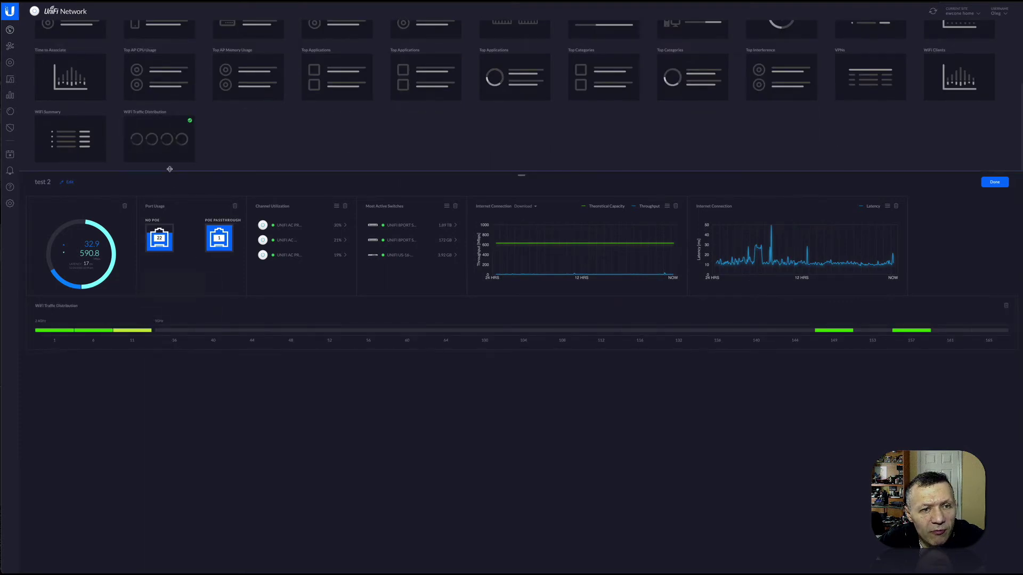
mouse_move(120, 335)
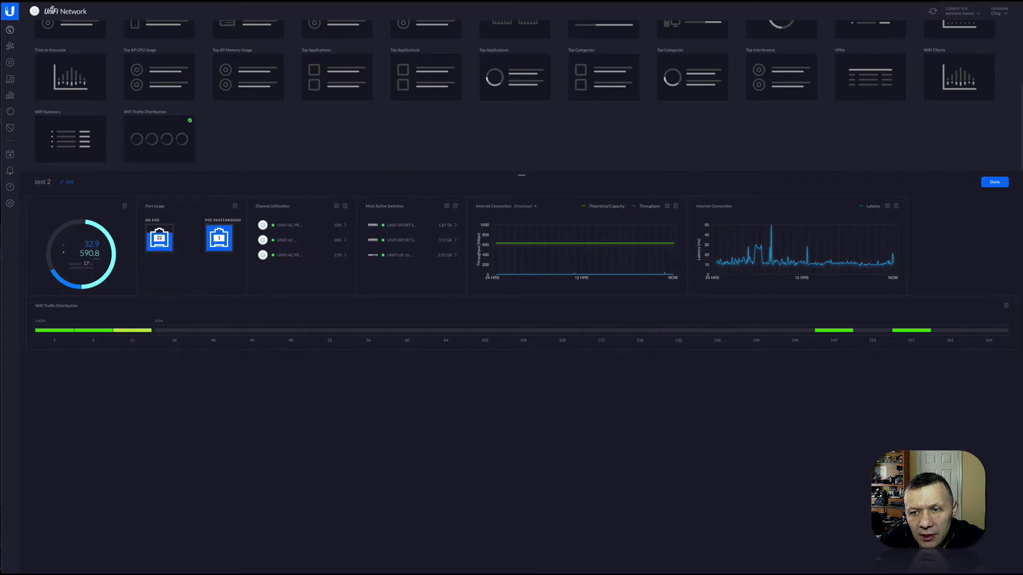
click(1005, 305)
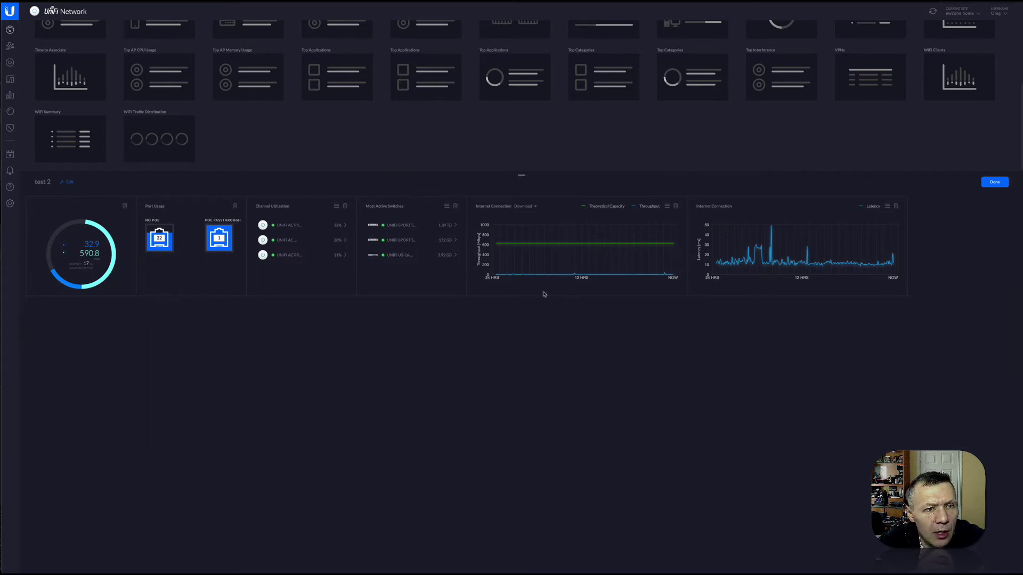
Step: Add WiFi Summary, Switching Summary and Routing Utilization widgets to test 2
click(69, 135)
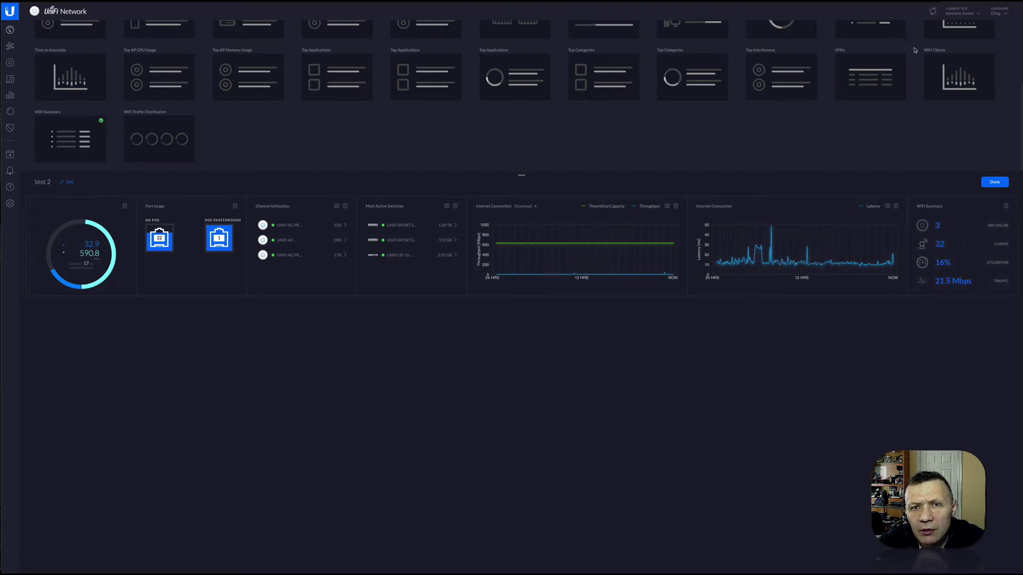
scroll(907, 69, up, 2)
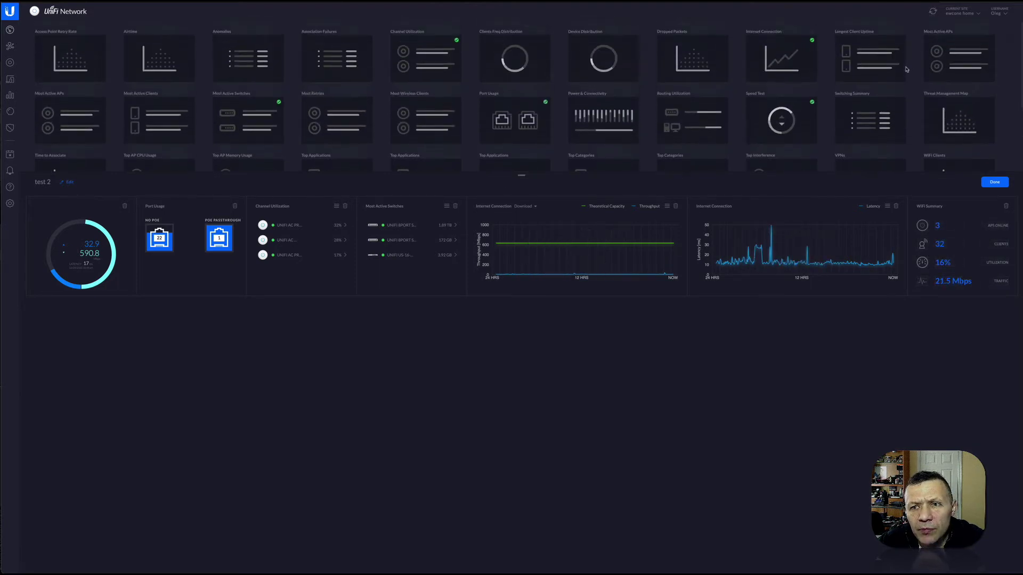
click(872, 118)
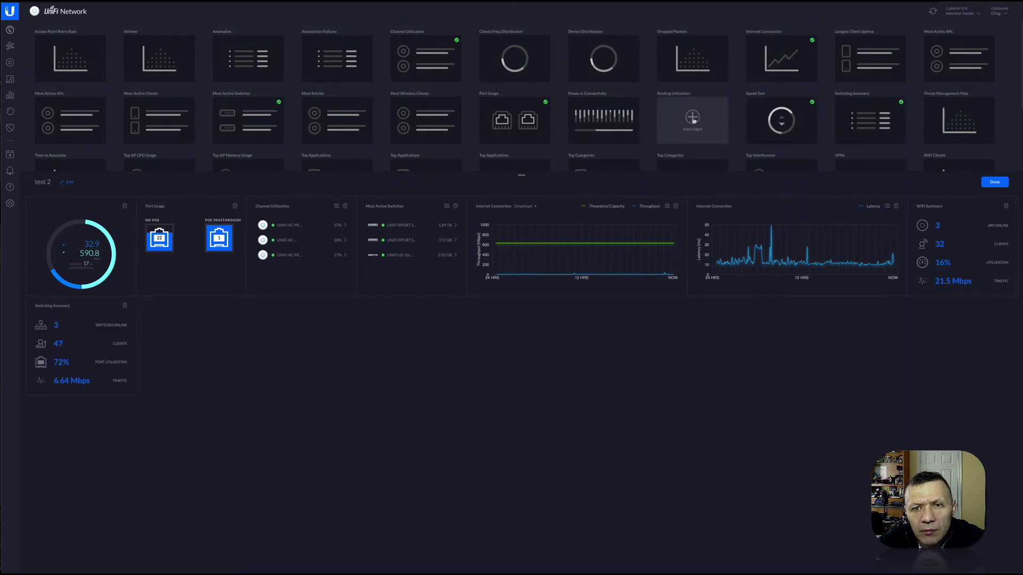
click(697, 119)
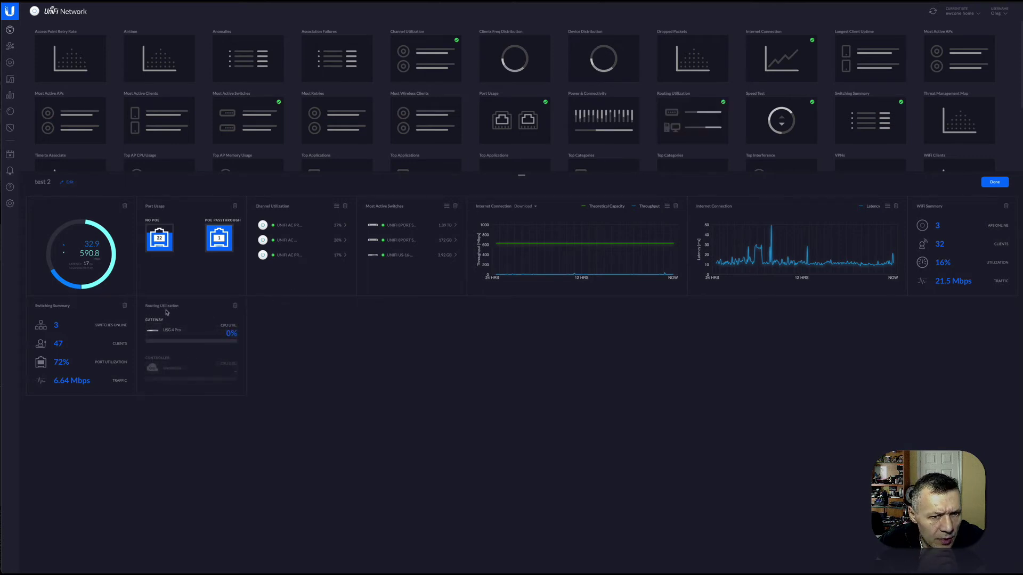
Step: Move Routing Utilization into the top row's second slot and add Access Point Retry Rate and Dropped Packets charts
drag(166, 313, 164, 211)
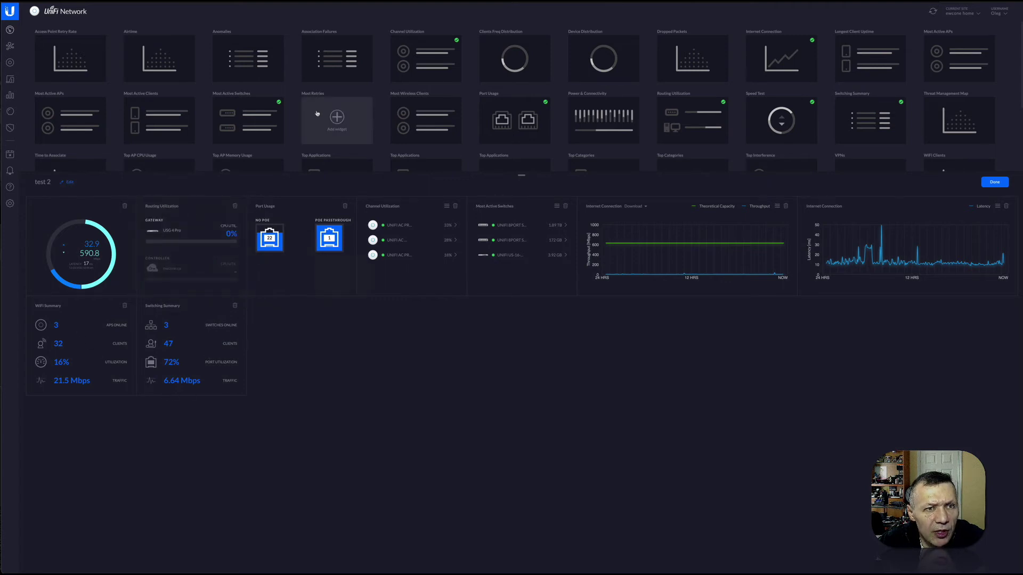
click(71, 57)
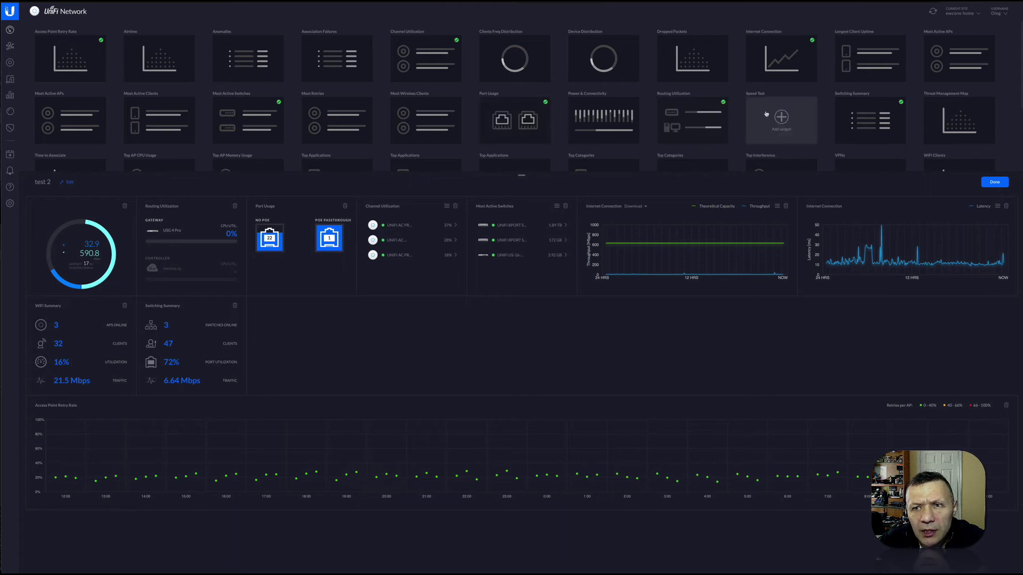
click(692, 55)
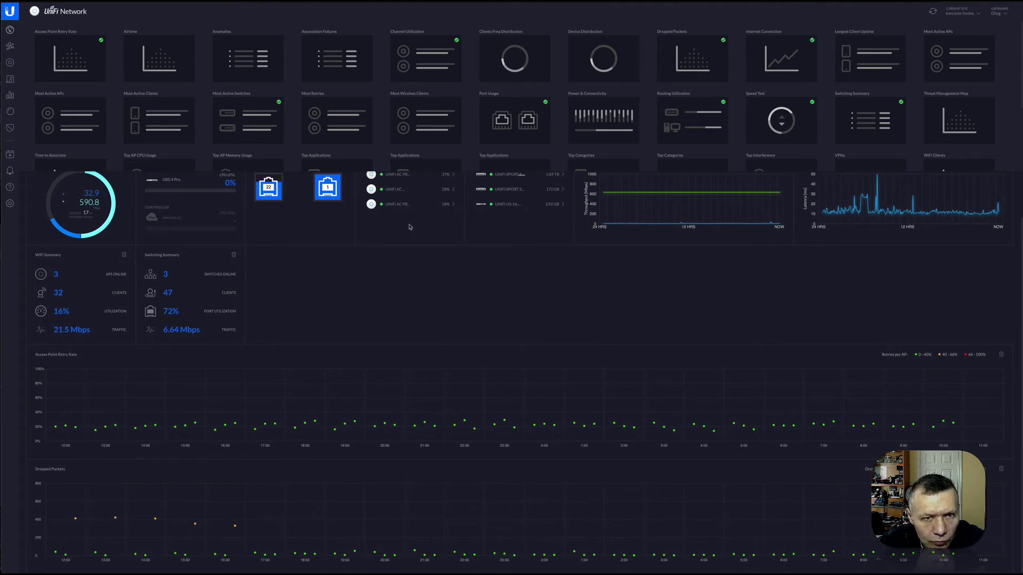
Step: Re-add the WiFi Traffic Distribution widget and return the widget gallery to the top
scroll(362, 106, down, 3)
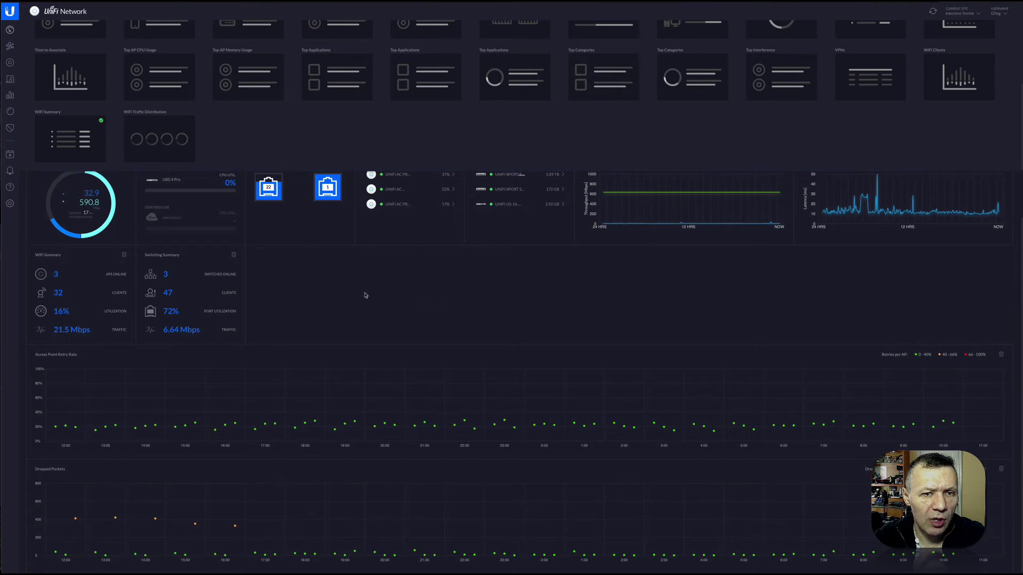
scroll(365, 295, up, 1)
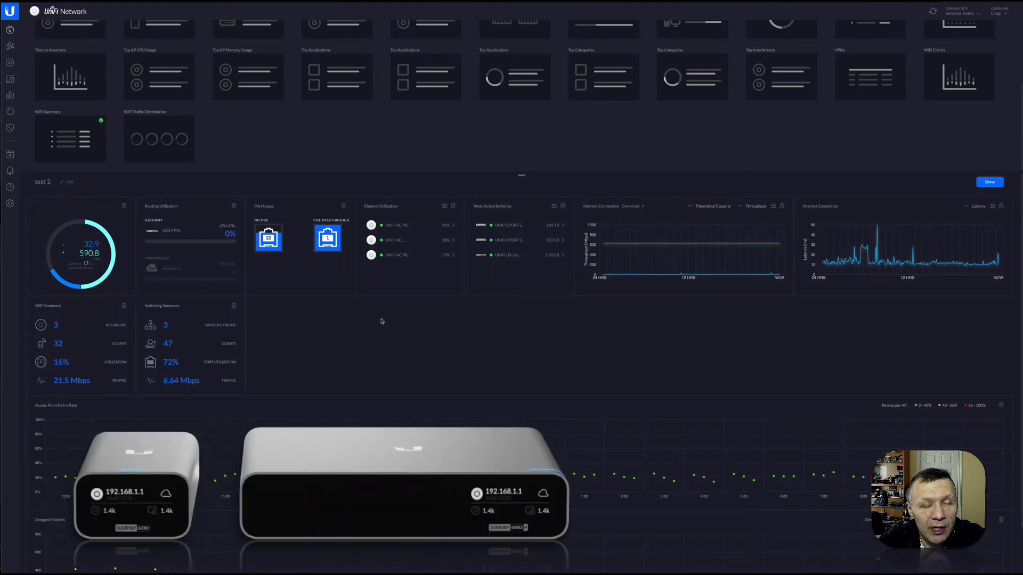
mouse_move(337, 251)
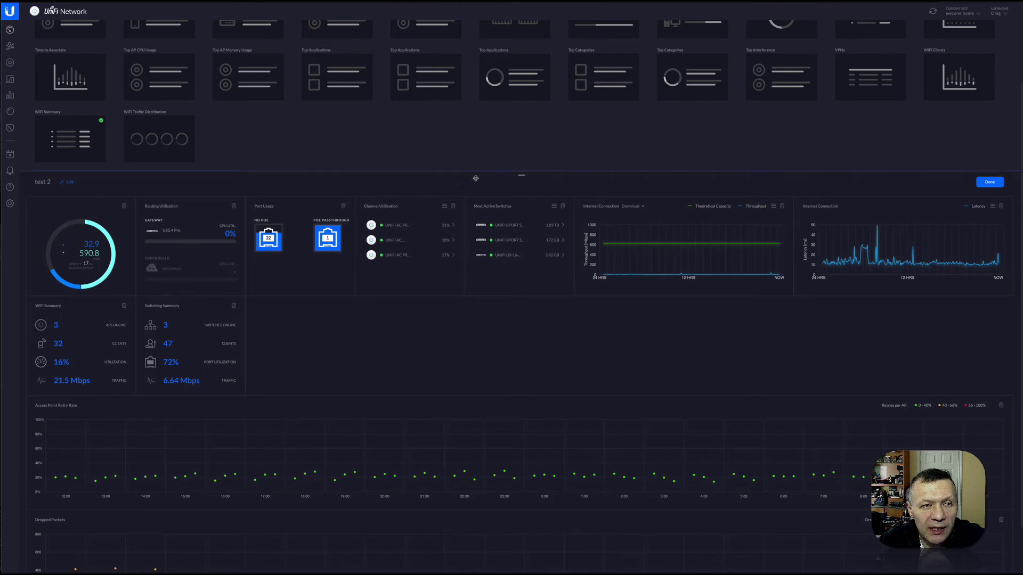
click(147, 147)
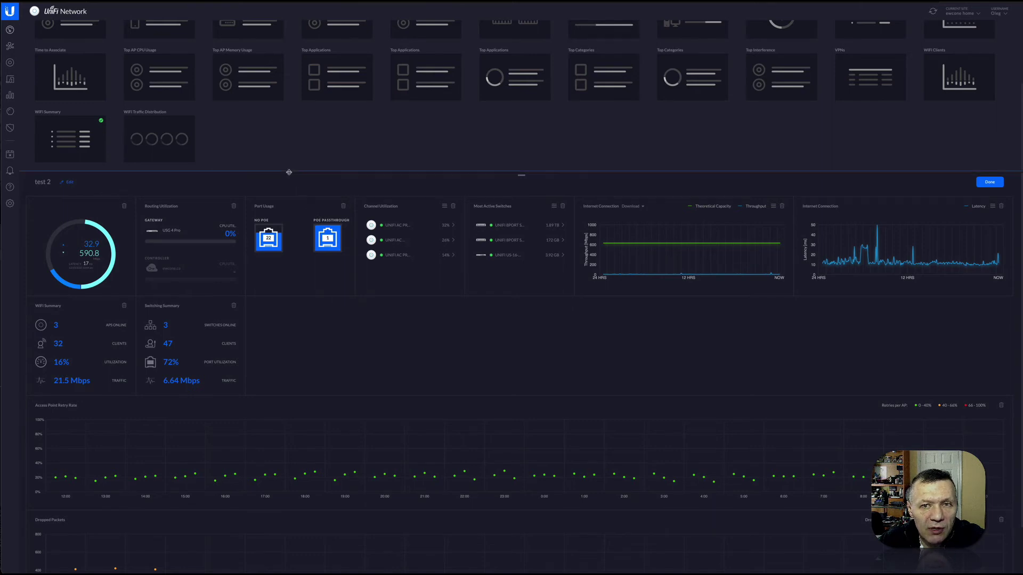
scroll(381, 130, up, 2)
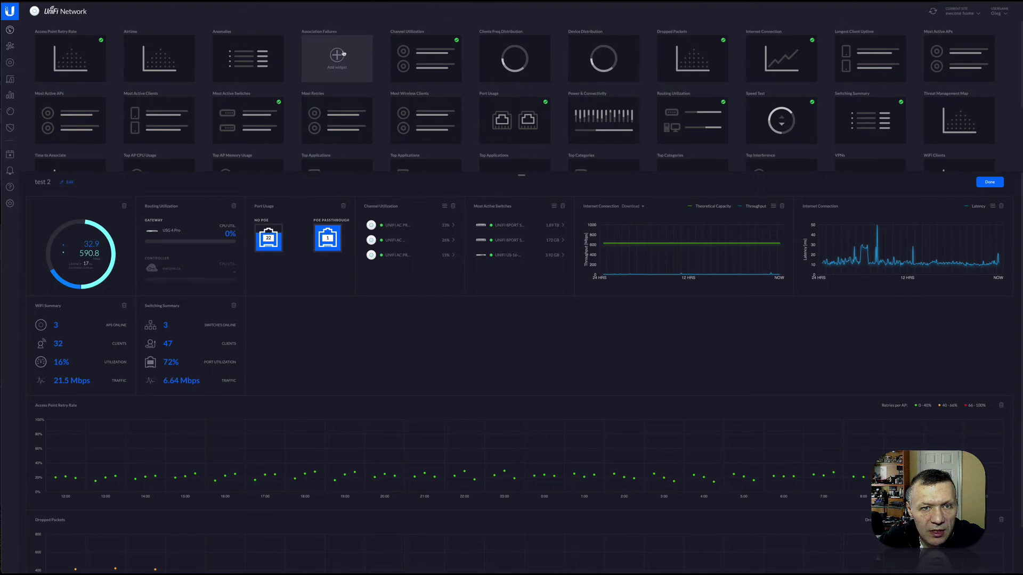
Step: Place Device Distribution and Clients Freq Distribution beside Switching Summary, then show Clients Freq Distribution's color palette options
click(604, 53)
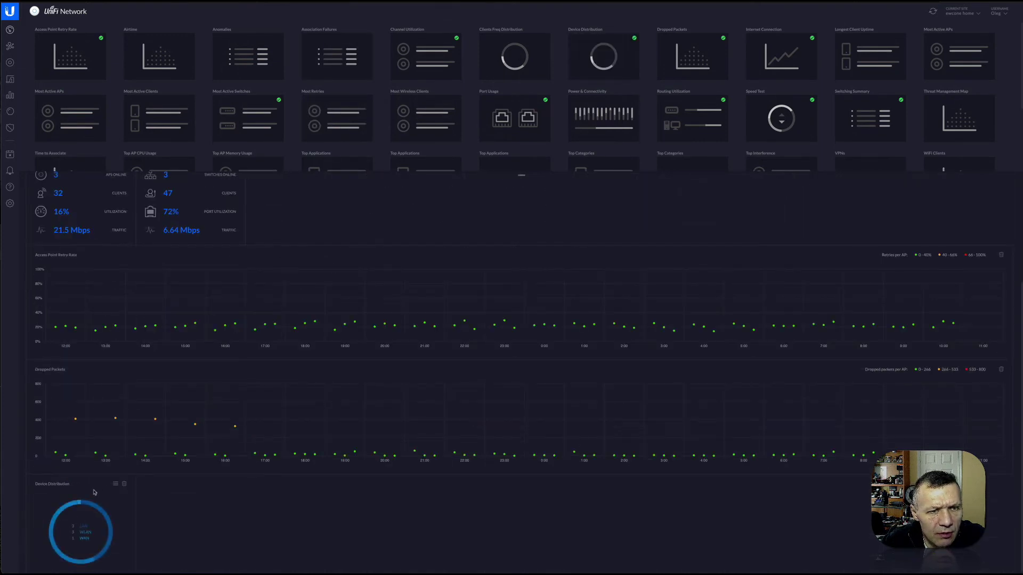
drag(79, 528, 290, 299)
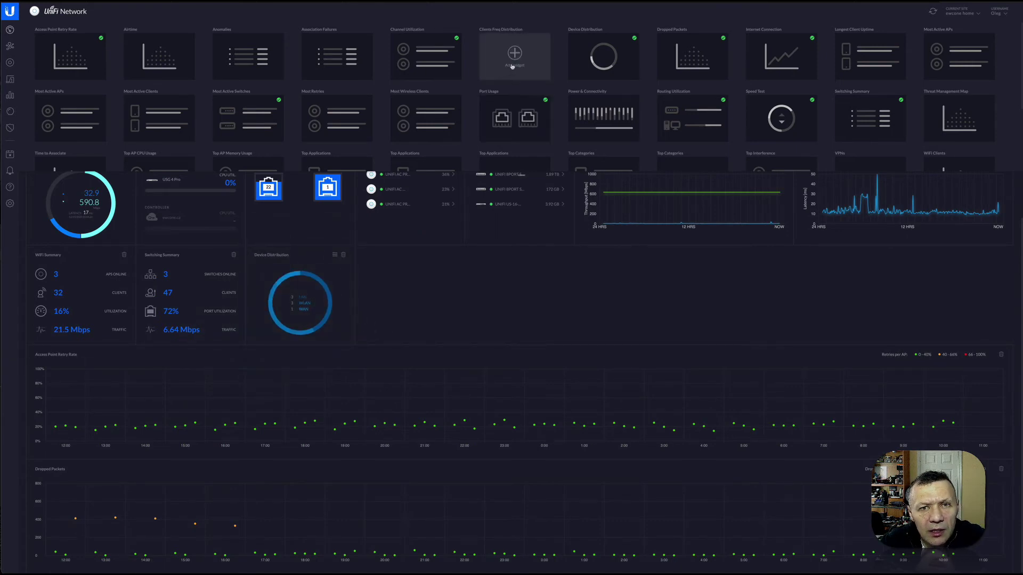
click(515, 53)
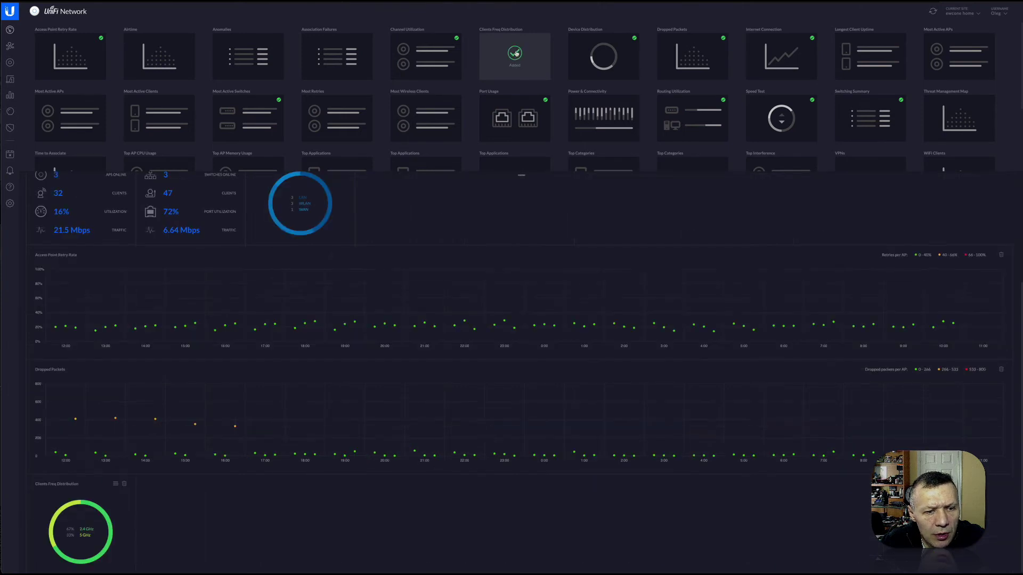
drag(72, 535, 298, 305)
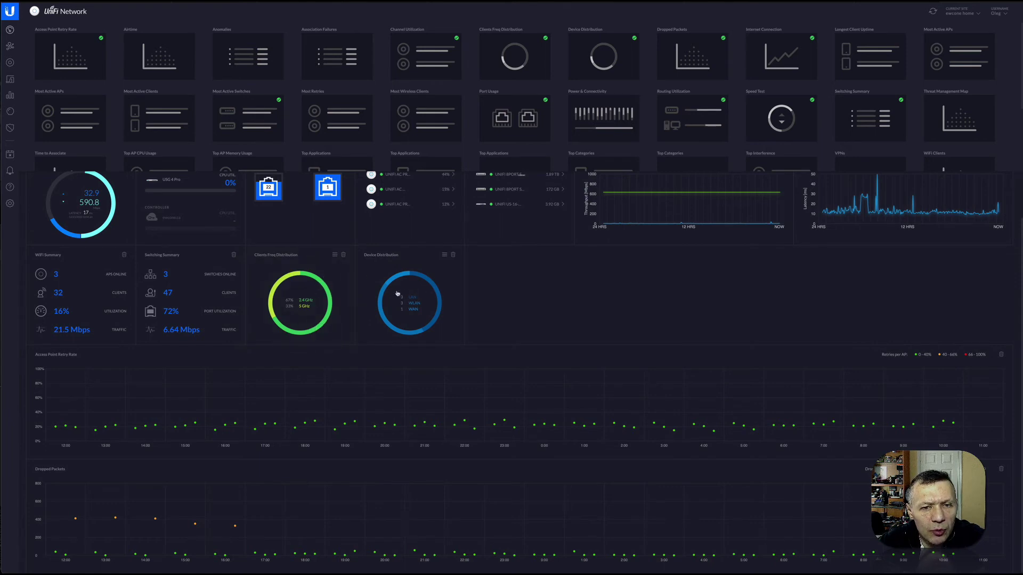
click(335, 256)
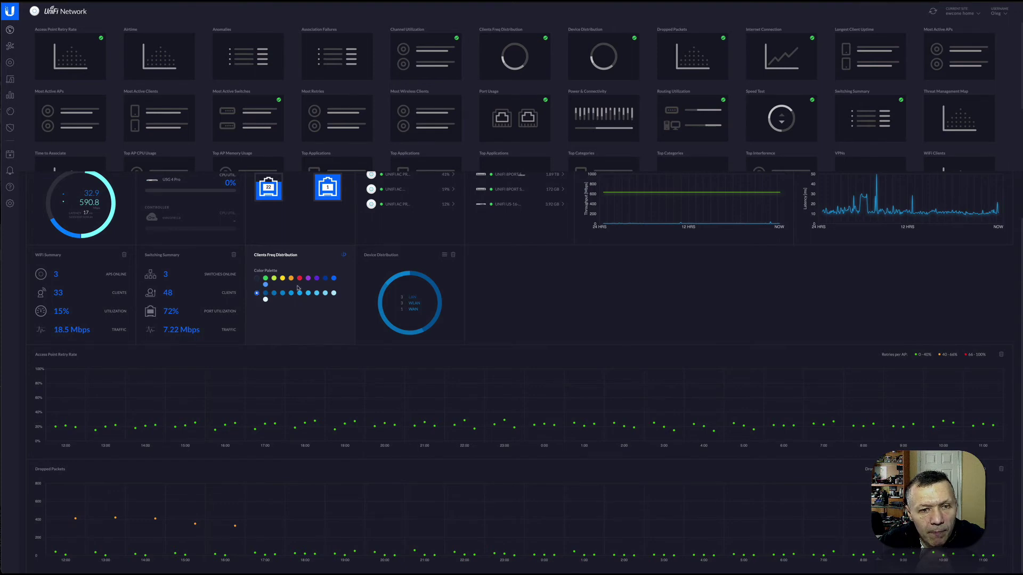
Step: Close the Color Palette panel so the Clients Freq Distribution donut chart shows again
click(346, 257)
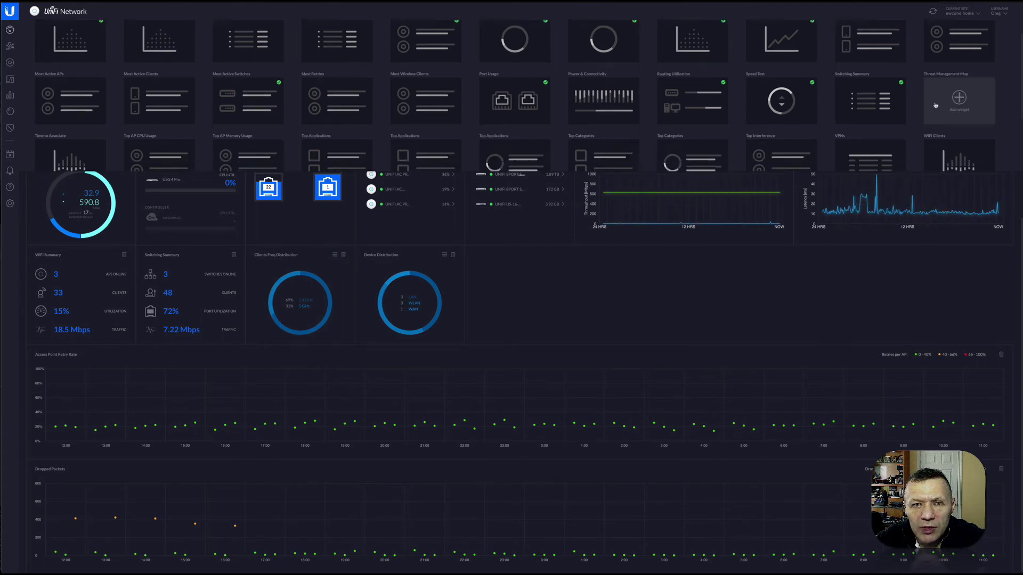
scroll(423, 105, down, 2)
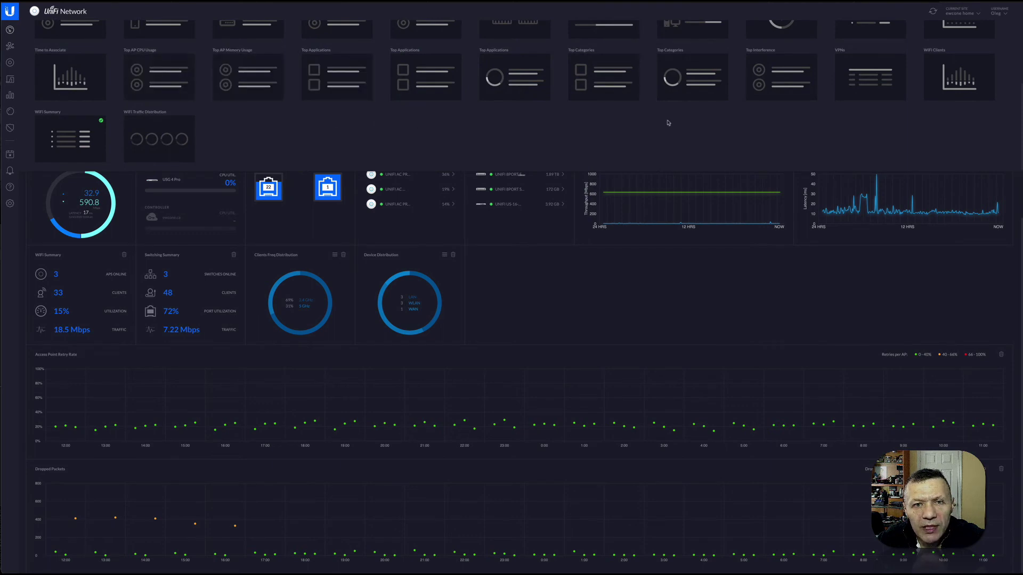
click(506, 76)
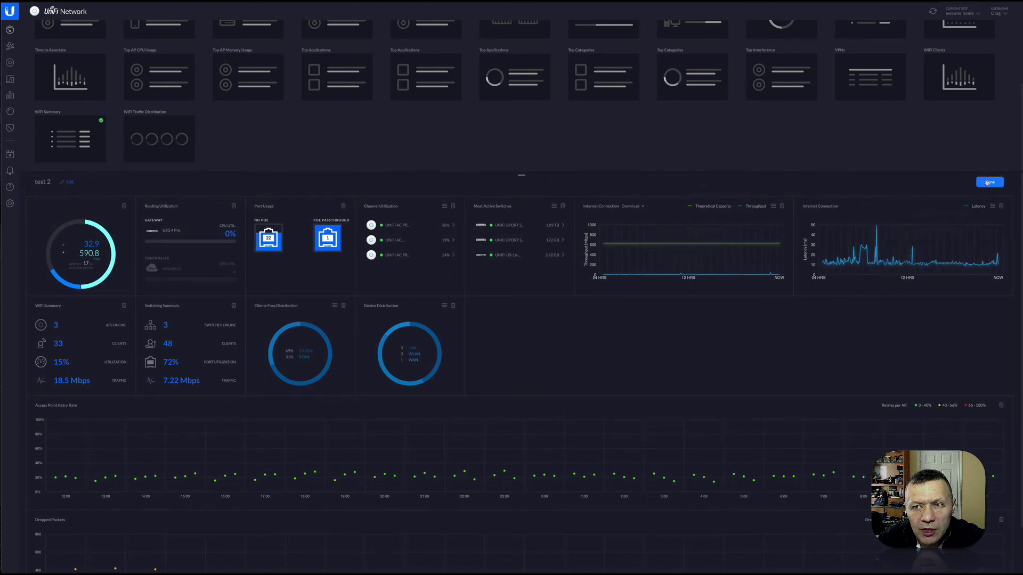
Step: Finish editing test 2 and switch to the WiFi Metrics dashboard
click(989, 182)
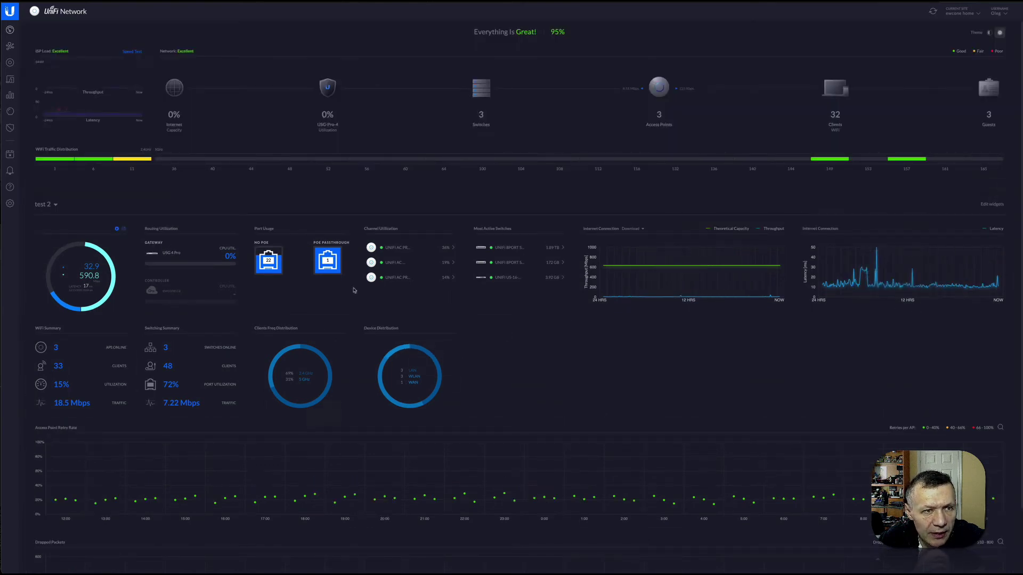
click(54, 205)
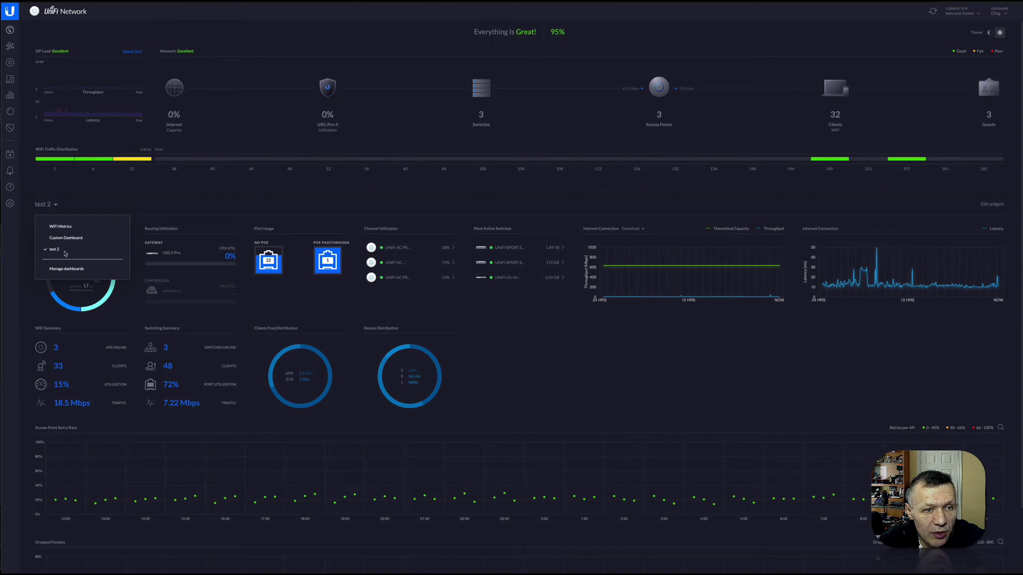
click(61, 227)
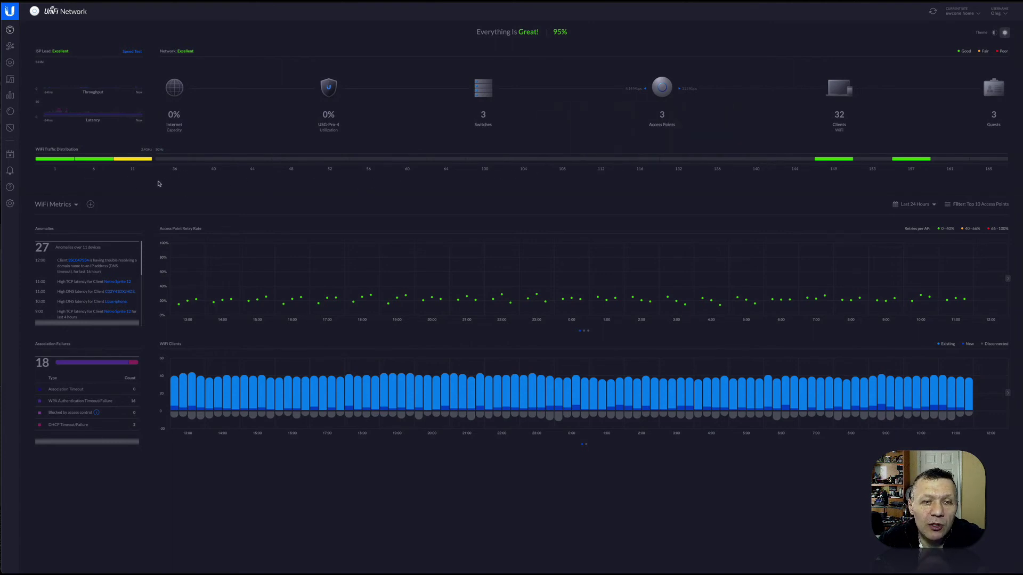
Step: View the Custom Dashboard, then switch back to the test 2 dashboard
click(76, 206)
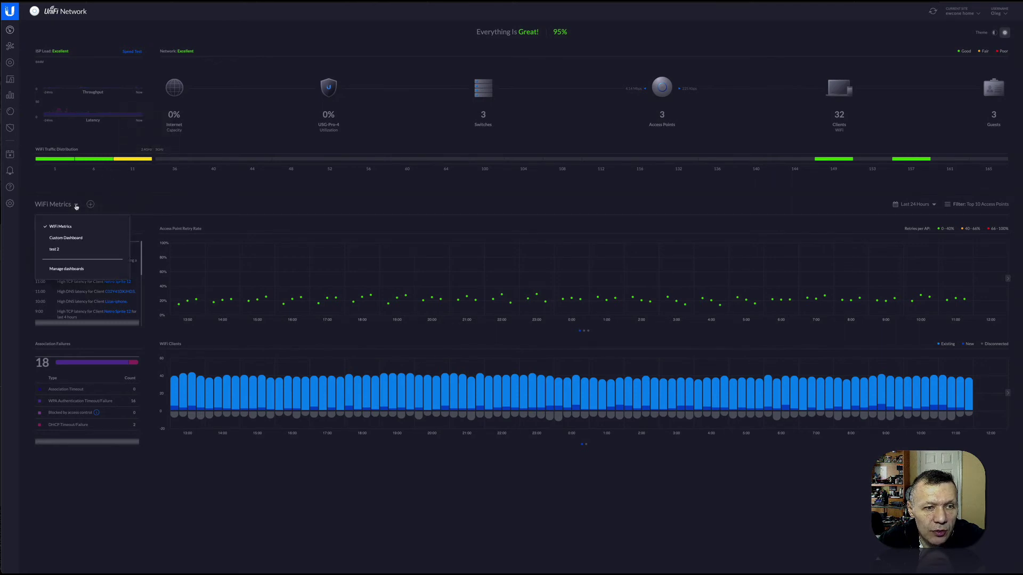
click(66, 238)
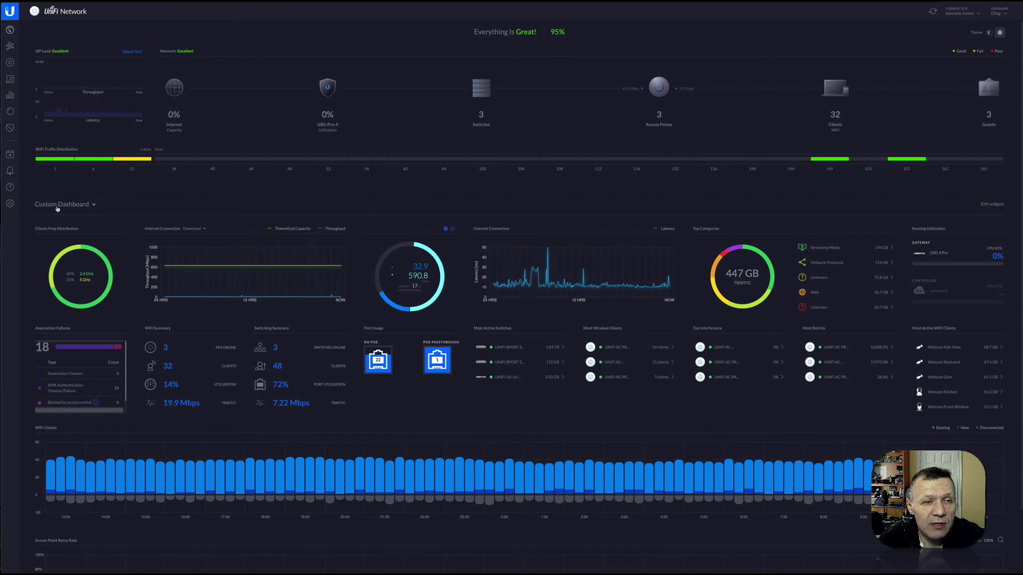
click(76, 205)
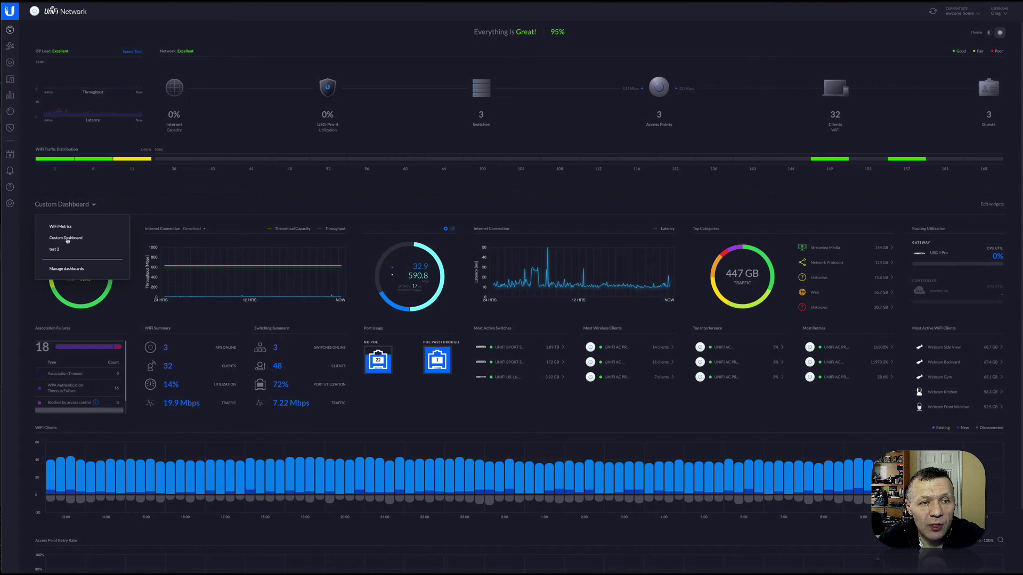
click(55, 250)
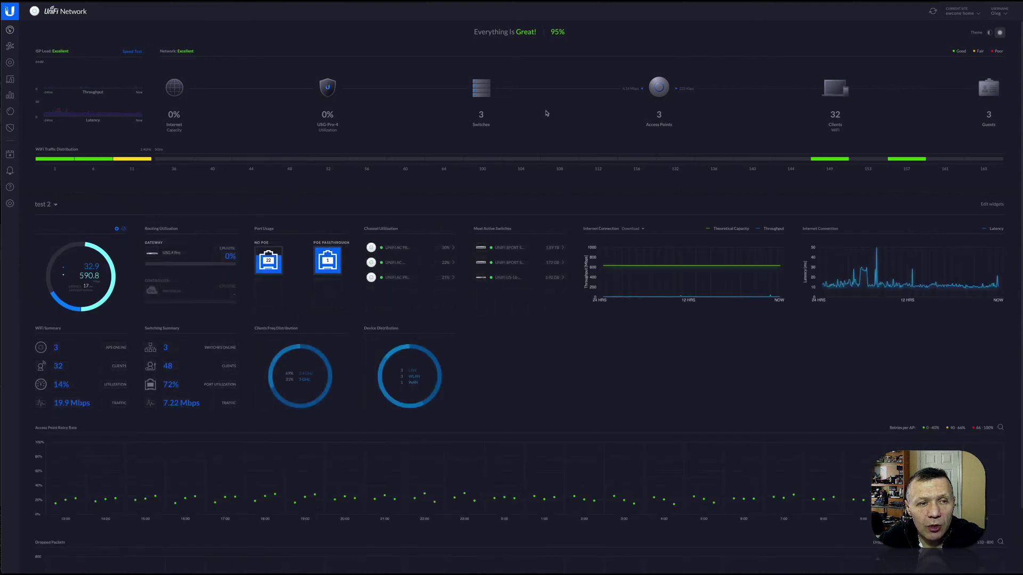
Step: Edit the test 2 dashboard from the Manage dashboards table
click(56, 205)
click(55, 271)
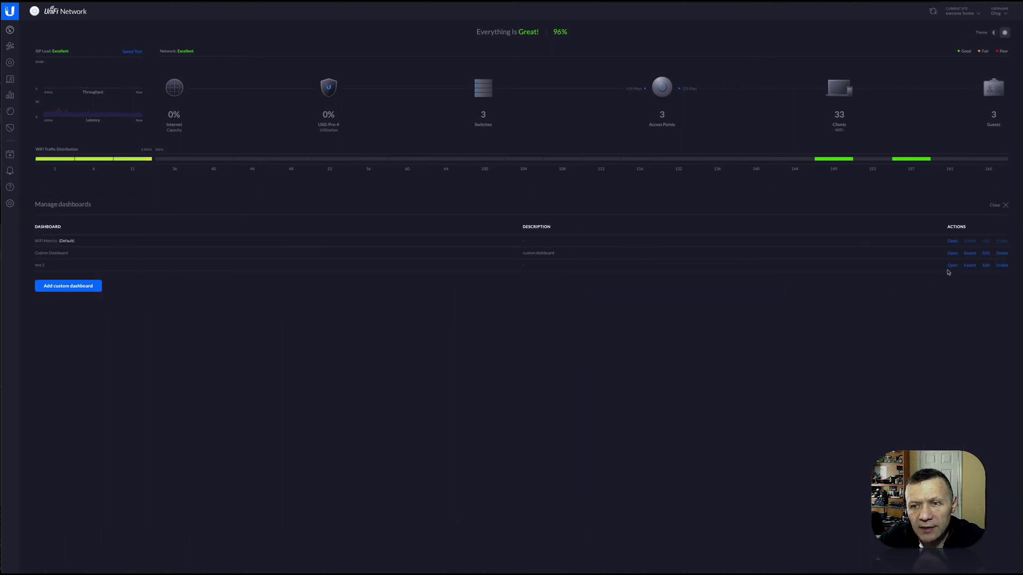
click(986, 266)
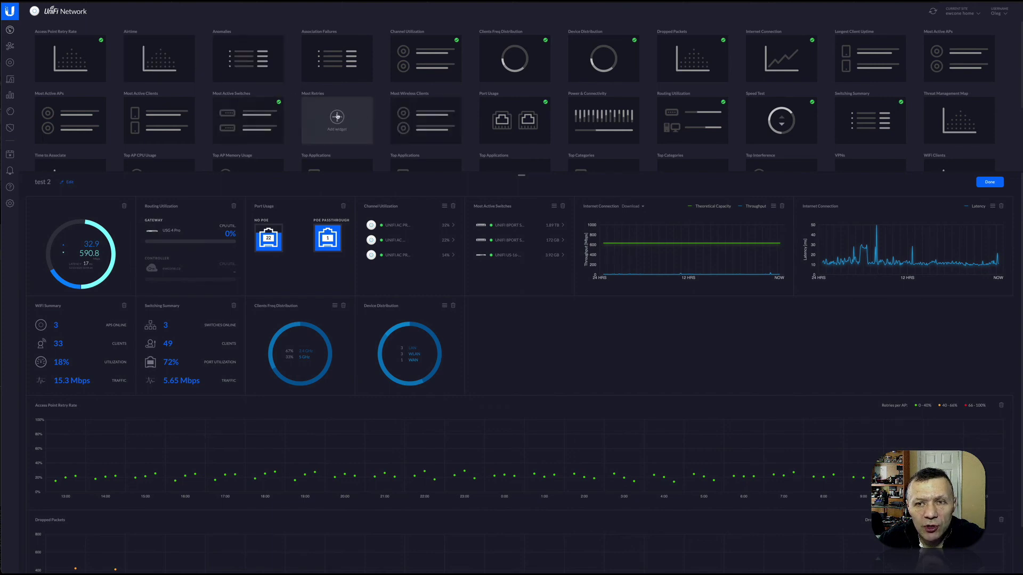
Step: Scroll through the widget picker and test 2's thirteen widgets to review the layout
scroll(334, 116, down, 2)
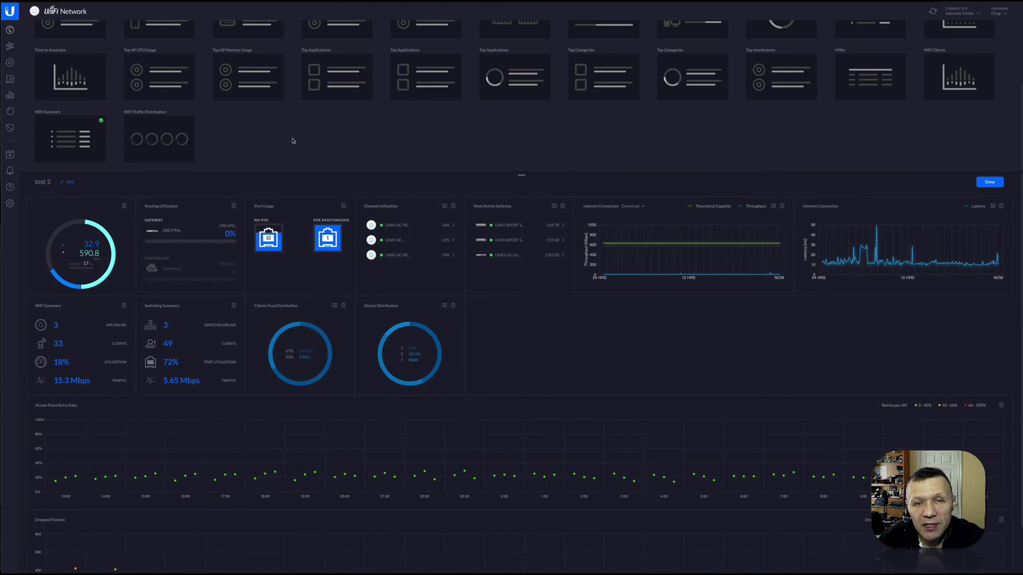
scroll(292, 141, up, 2)
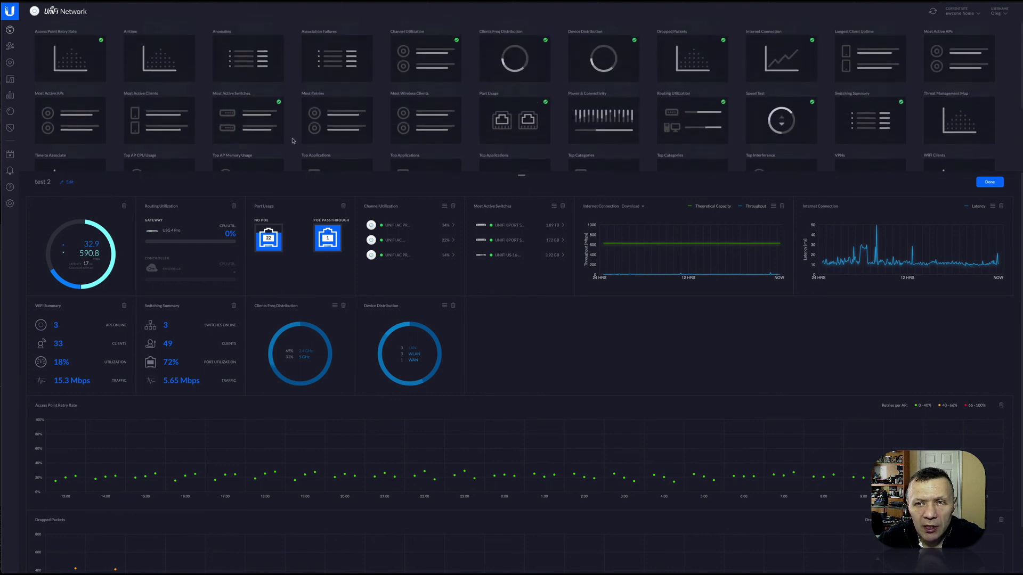
scroll(292, 141, down, 1)
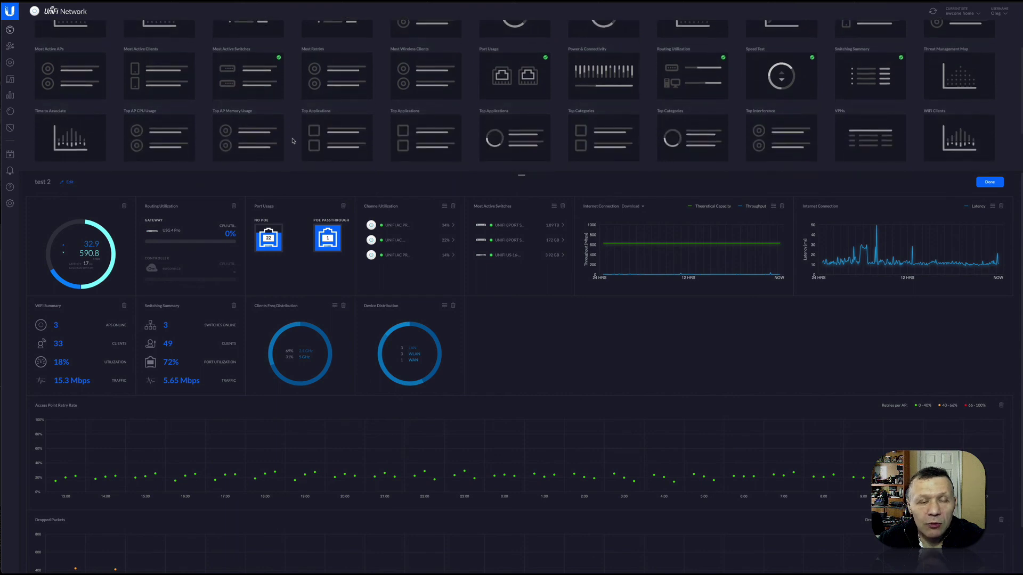
scroll(293, 141, down, 1)
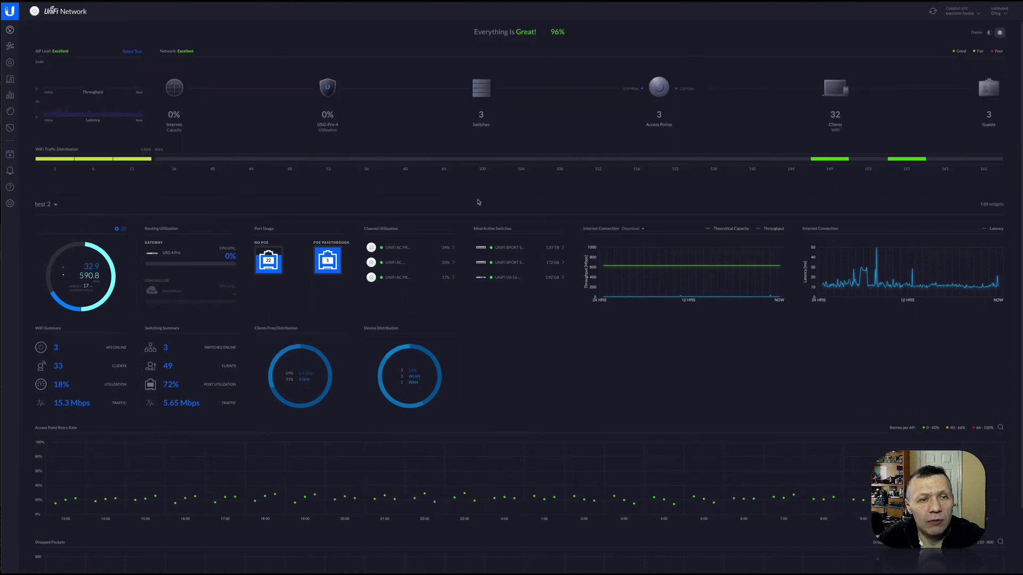
Step: Switch from test 2 to the Custom Dashboard
click(56, 205)
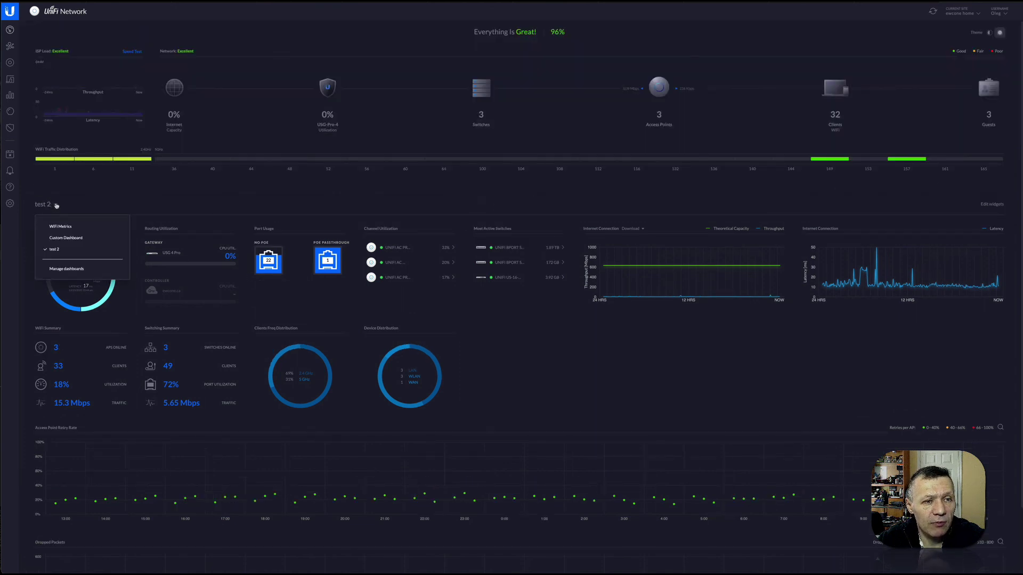
click(63, 239)
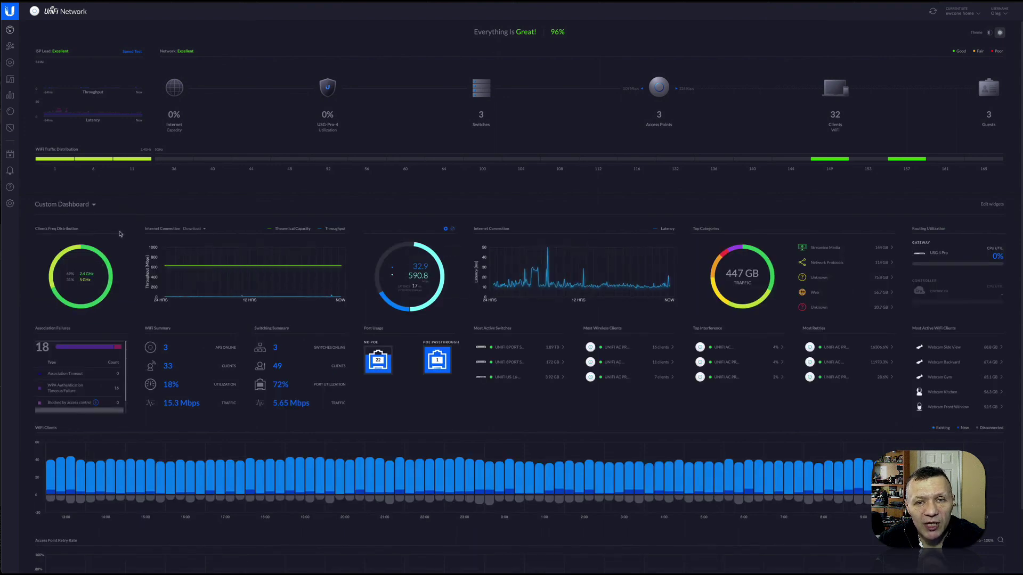